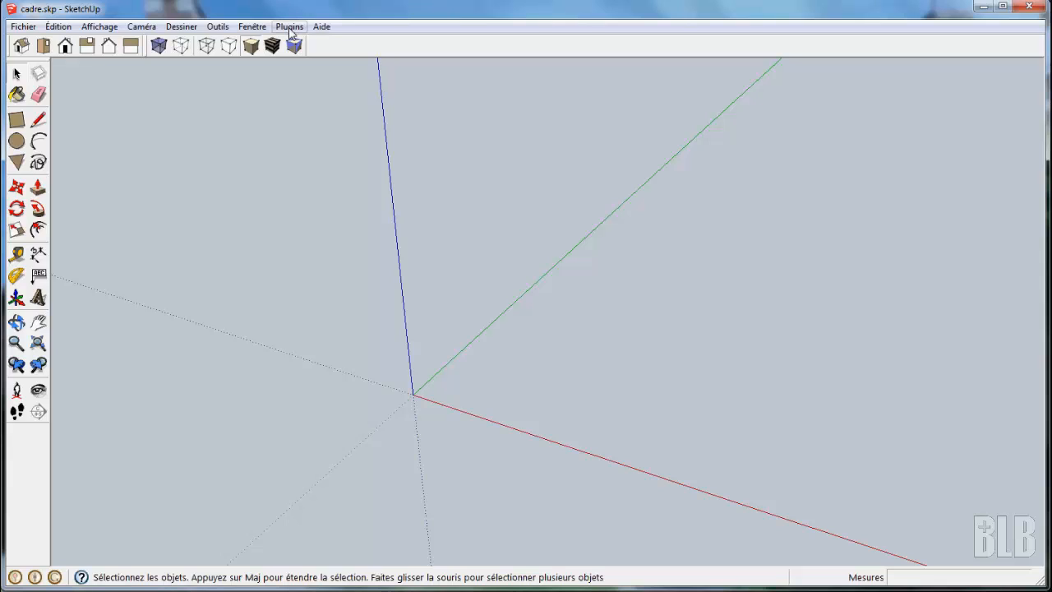
Generate two Chene pieces named Traverse with the Piece plugin, 300 mm long, 70 mm wide and 24 mm thick
{"action": "left_click", "coordinate": [290, 27]}
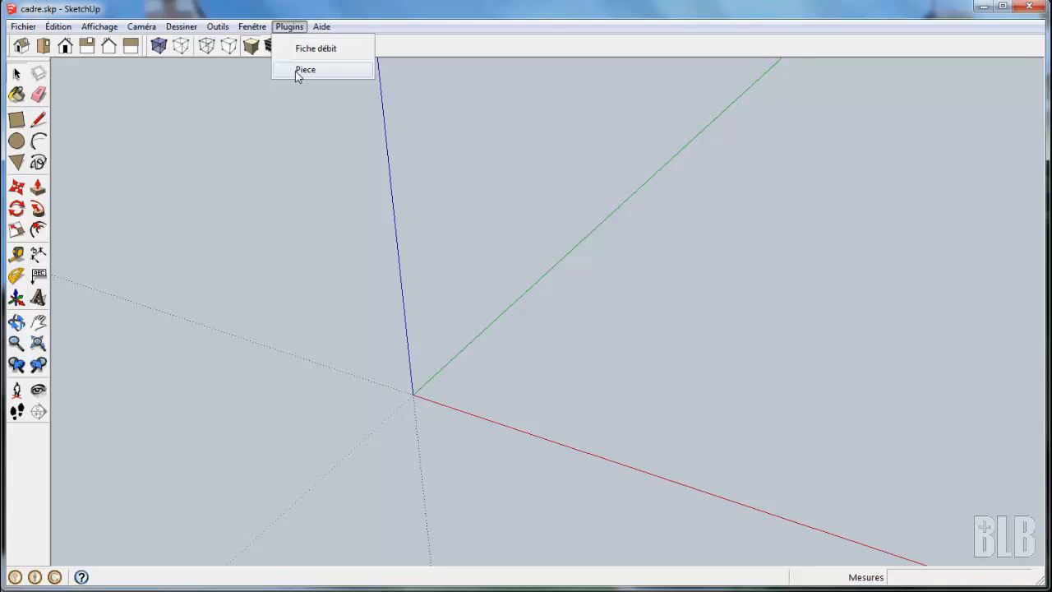
{"action": "left_click", "coordinate": [297, 72]}
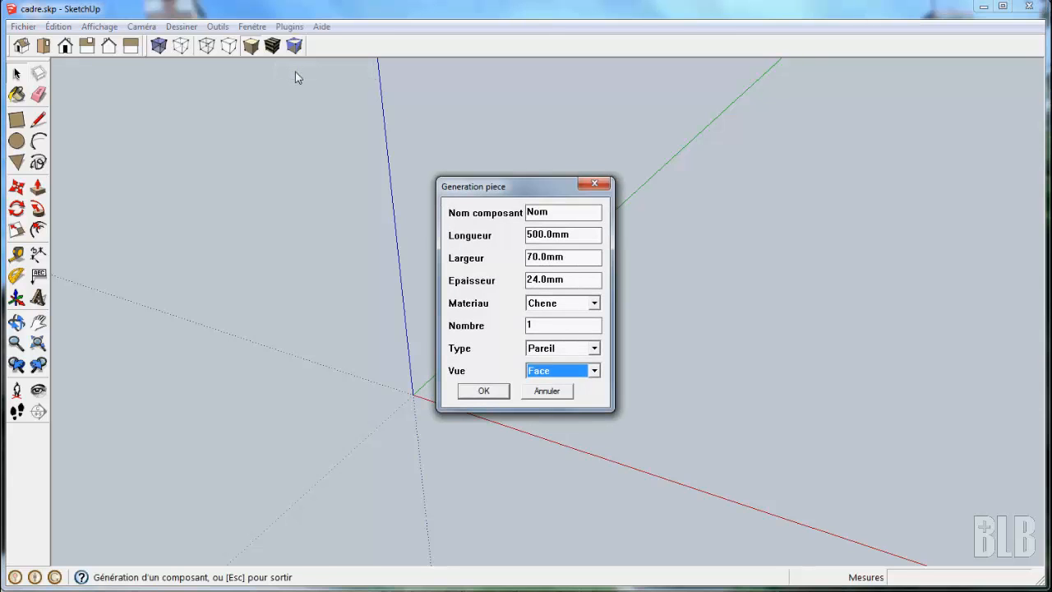
{"action": "double_click", "coordinate": [562, 214]}
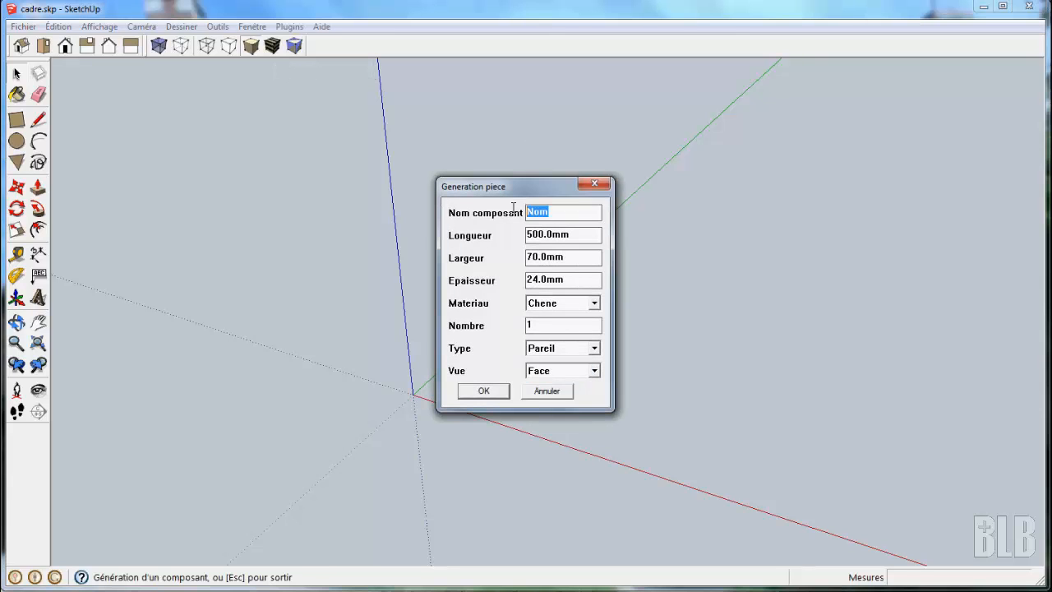
{"action": "type", "text": "Traverse"}
{"action": "left_click", "coordinate": [529, 234]}
{"action": "type", "text": "3"}
{"action": "key", "text": "Delete"}
{"action": "double_click", "coordinate": [527, 325]}
{"action": "type", "text": "2"}
{"action": "left_click", "coordinate": [497, 393]}
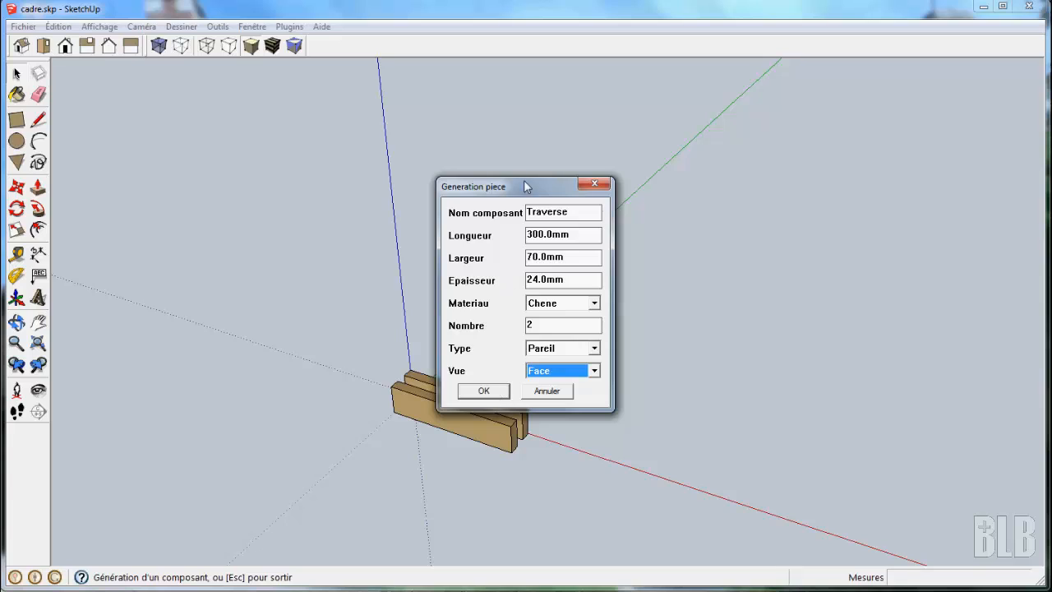
Move the piece generator dialog clear of the model and change the component name to Montant
{"action": "left_click_drag", "start_coordinate": [534, 188], "coordinate": [197, 139]}
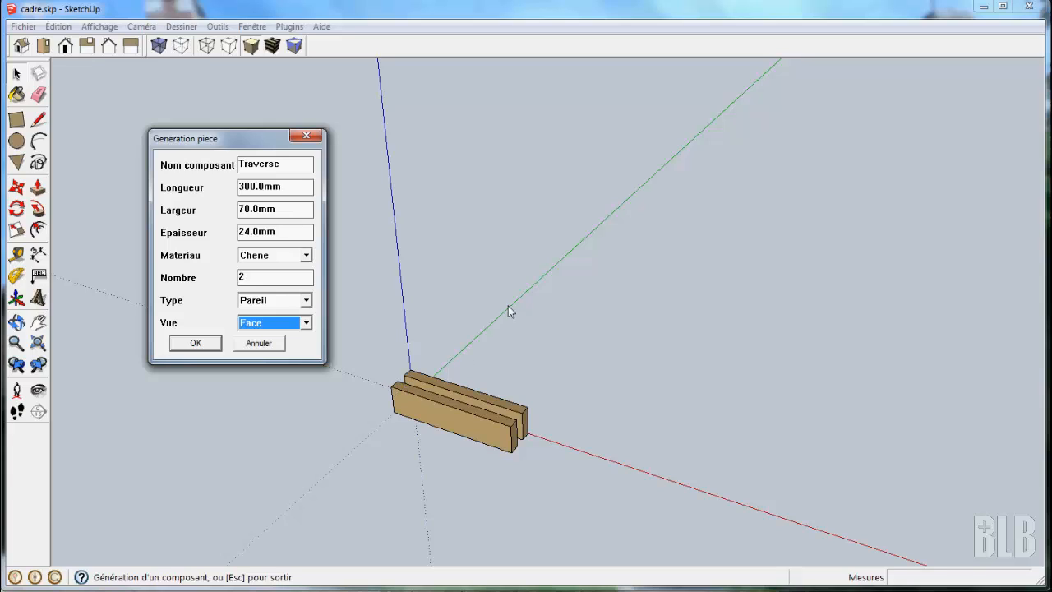
{"action": "double_click", "coordinate": [295, 165]}
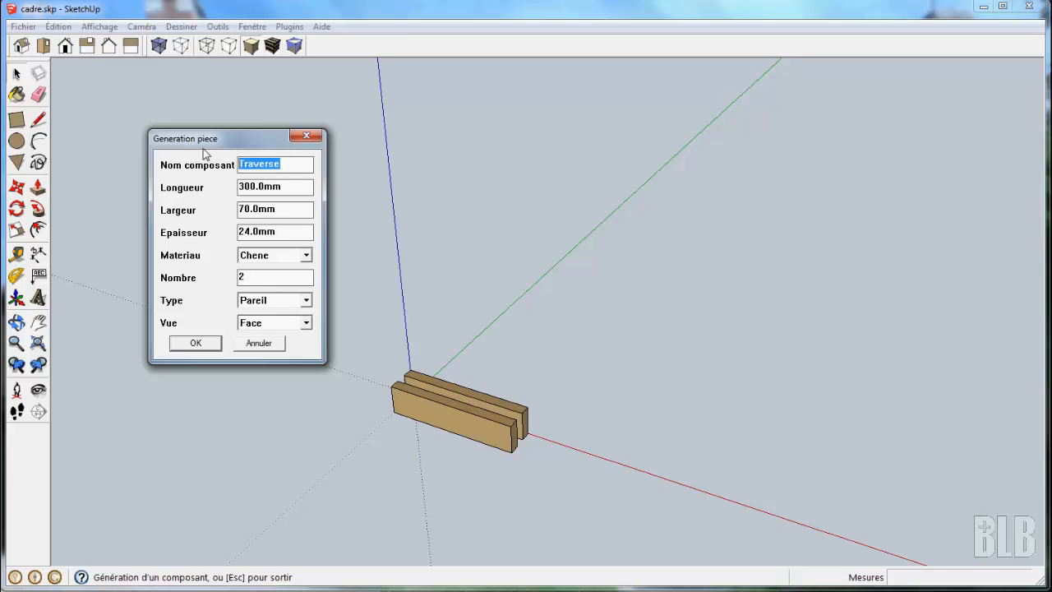
{"action": "type", "text": "Mon"}
{"action": "type", "text": "en"}
{"action": "key", "text": "BackSpace"}
{"action": "key", "text": "BackSpace"}
{"action": "type", "text": "tant"}
Set the Montant length to 70 mm and width to 500 mm, generate the two pieces, and close the generator
{"action": "left_click_drag", "start_coordinate": [239, 186], "coordinate": [250, 186]}
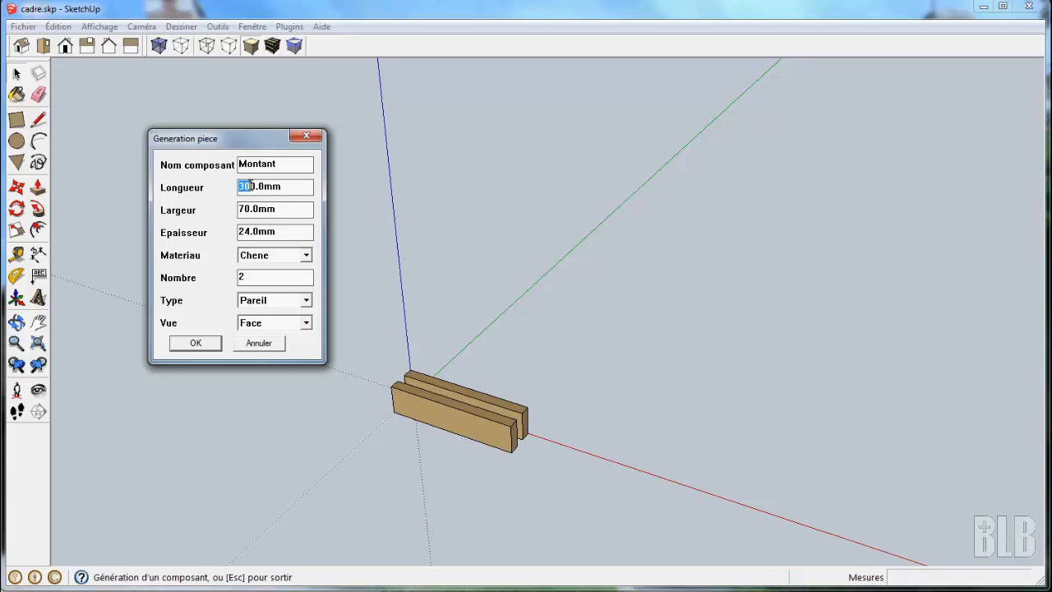
{"action": "type", "text": "7"}
{"action": "left_click_drag", "start_coordinate": [239, 209], "coordinate": [244, 208]}
{"action": "type", "text": "50"}
{"action": "left_click", "coordinate": [204, 344]}
{"action": "left_click", "coordinate": [548, 391]}
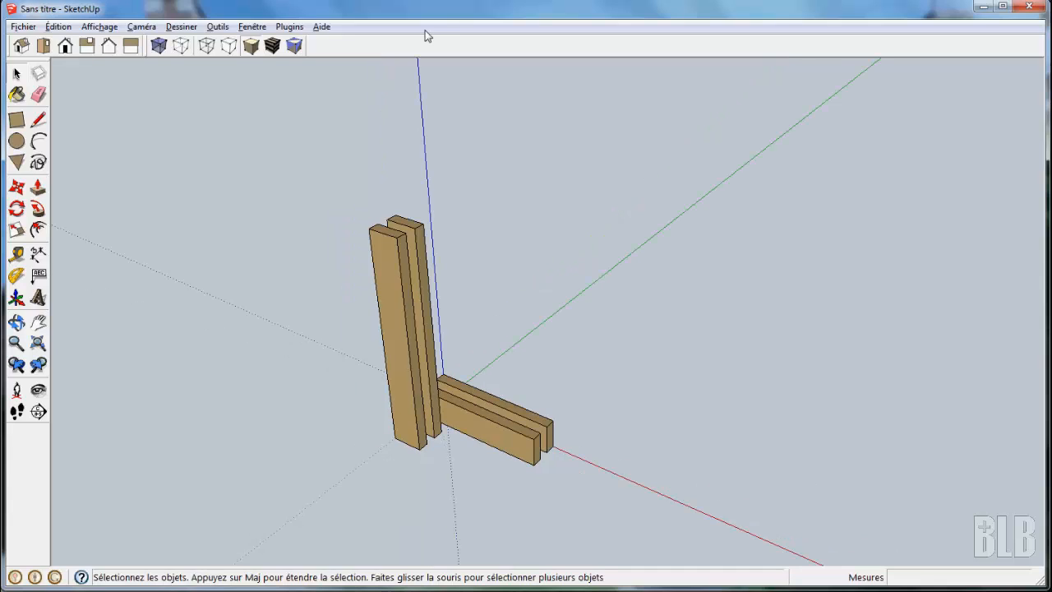
Move the front Traverse so its end meets the lower inner corner of the front Montant
{"action": "left_click", "coordinate": [458, 425]}
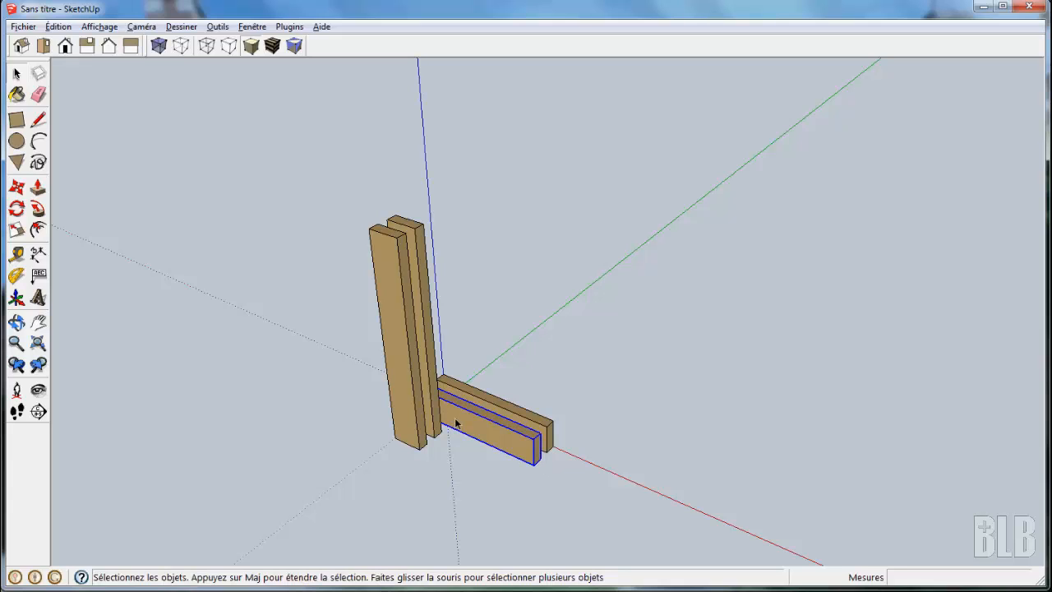
{"action": "key", "text": "m"}
{"action": "left_click", "coordinate": [461, 415]}
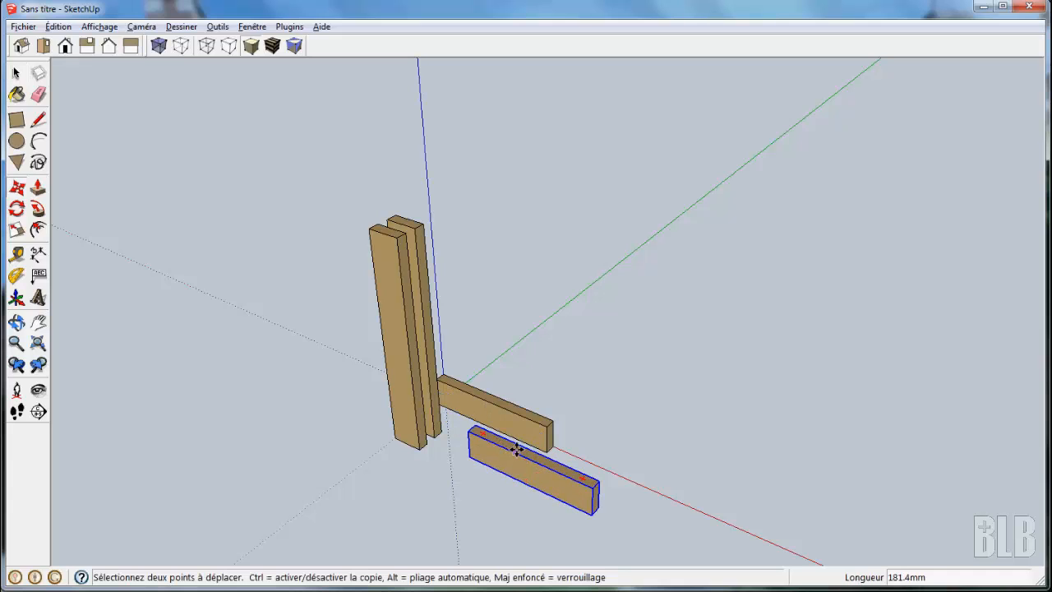
{"action": "left_click", "coordinate": [417, 446]}
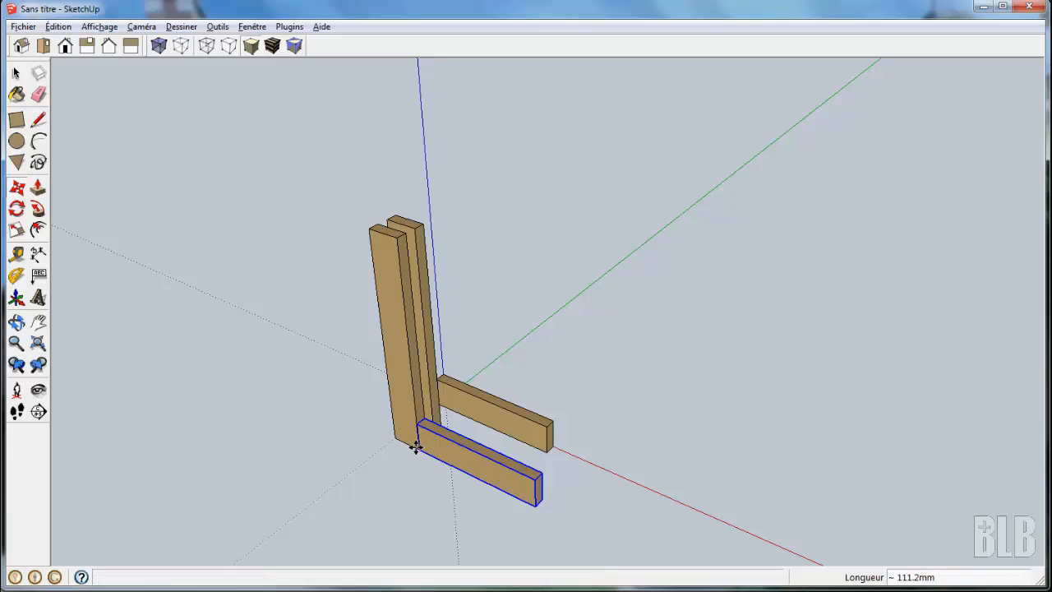
{"action": "key", "text": "space"}
Move the remaining Traverse so its upper end corner meets the top inner corner of the front Montant
{"action": "left_click", "coordinate": [481, 408]}
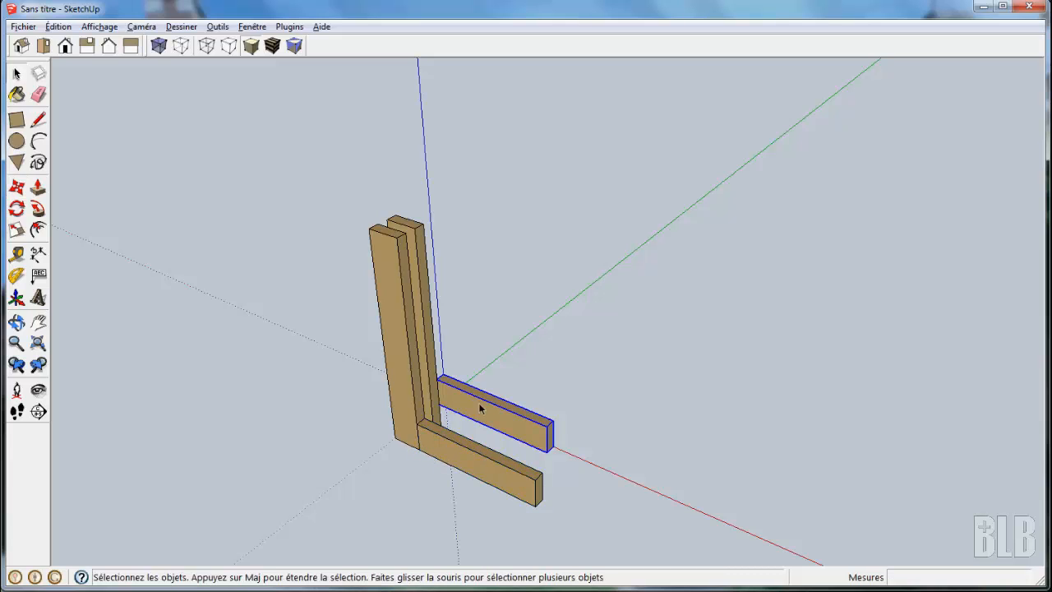
{"action": "key", "text": "m"}
{"action": "left_click", "coordinate": [438, 380]}
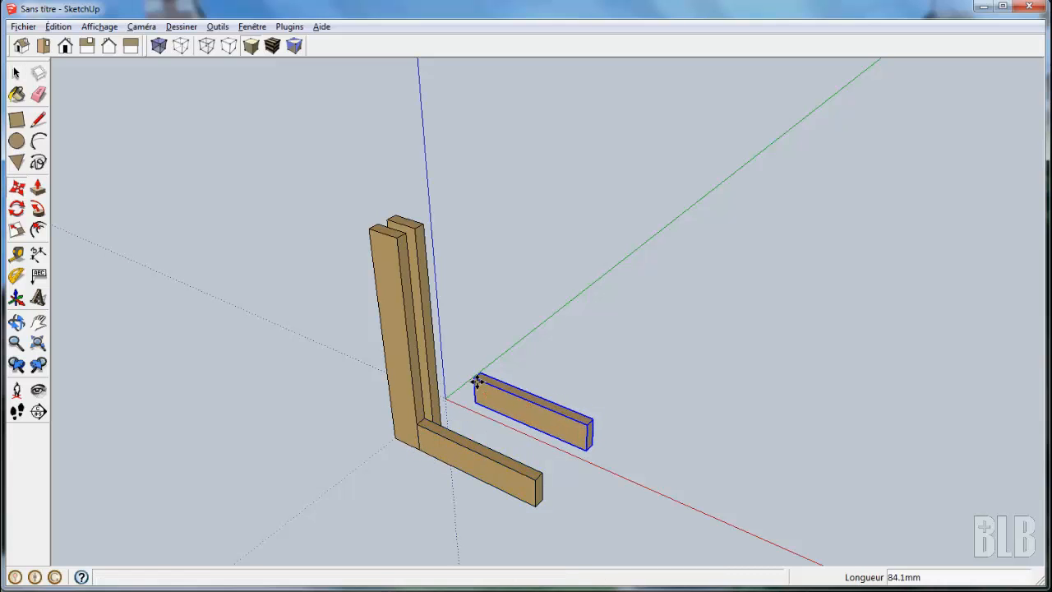
{"action": "left_click", "coordinate": [400, 235]}
{"action": "key", "text": "space"}
Move the rear Montant to the free end of the upper Traverse to close the rectangular frame
{"action": "left_click", "coordinate": [411, 231]}
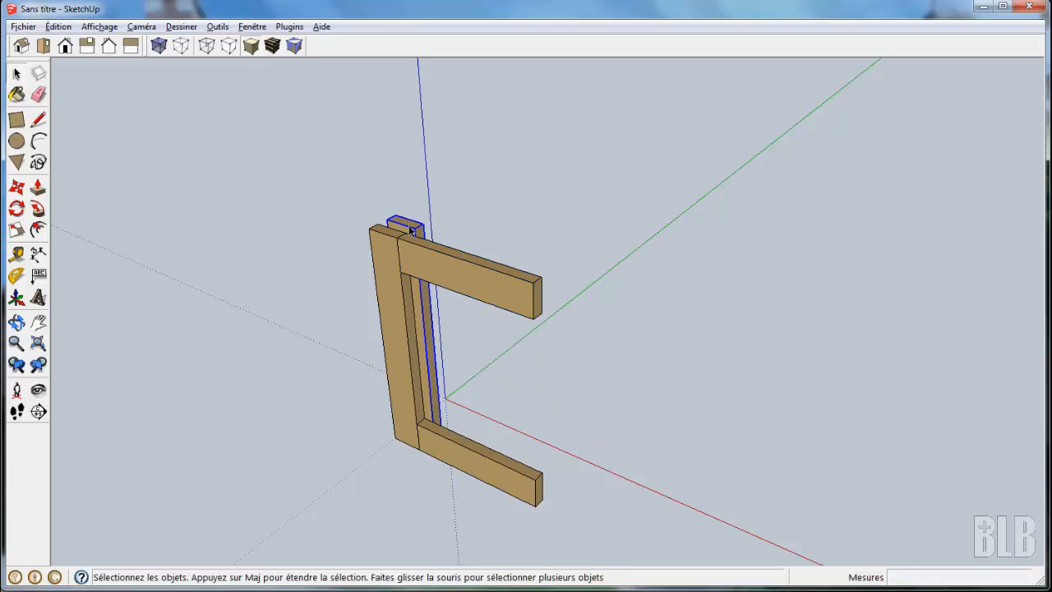
{"action": "key", "text": "m"}
{"action": "left_click", "coordinate": [392, 219]}
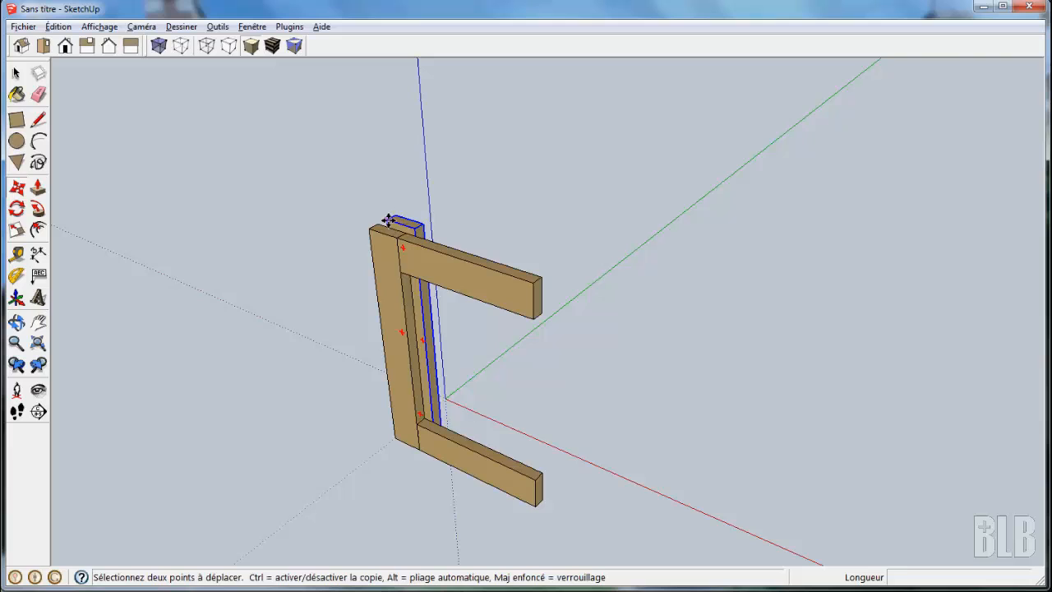
{"action": "left_click", "coordinate": [534, 282]}
Draw a vertical rectangle in the front plane beside the assembled frame, in the positive red-axis direction
{"action": "middle_click_drag", "start_coordinate": [432, 366], "coordinate": [468, 319]}
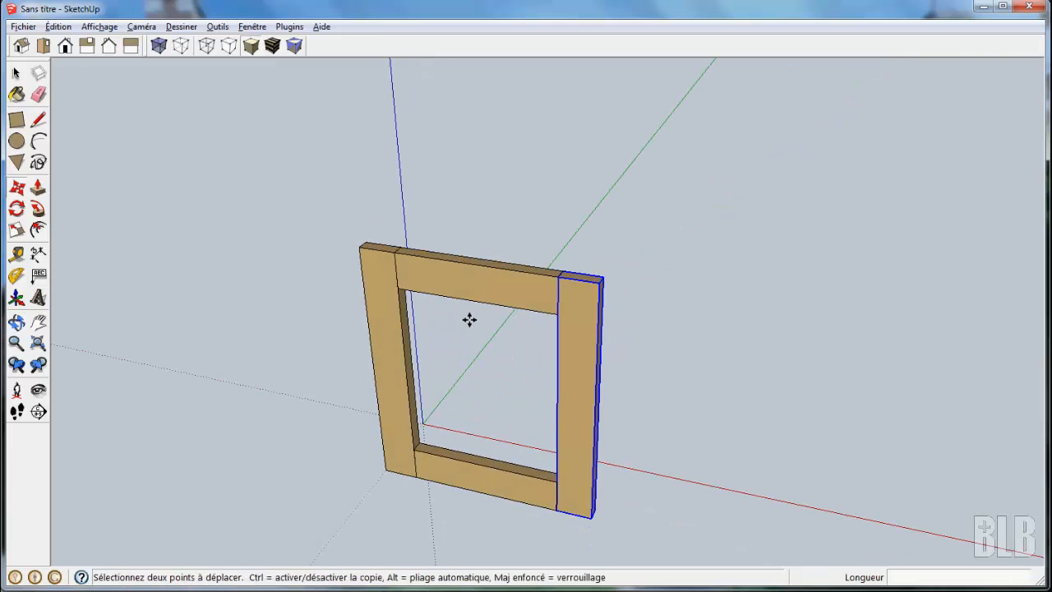
{"action": "left_click", "coordinate": [66, 47]}
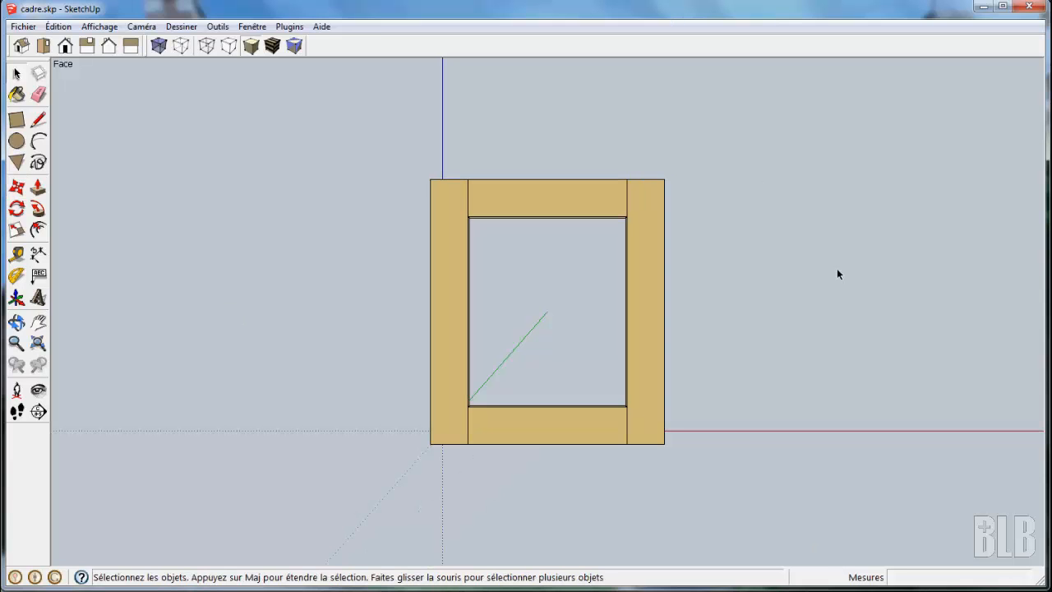
{"action": "middle_click_drag", "start_coordinate": [873, 285], "coordinate": [494, 275], "text": "shift"}
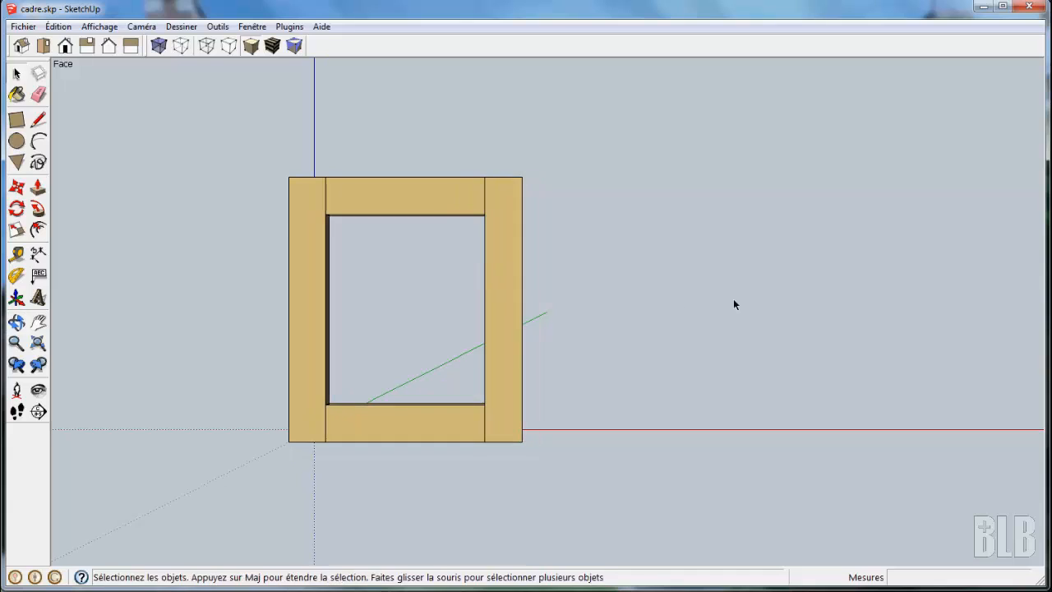
{"action": "middle_click_drag", "start_coordinate": [721, 302], "coordinate": [614, 306], "text": "shift"}
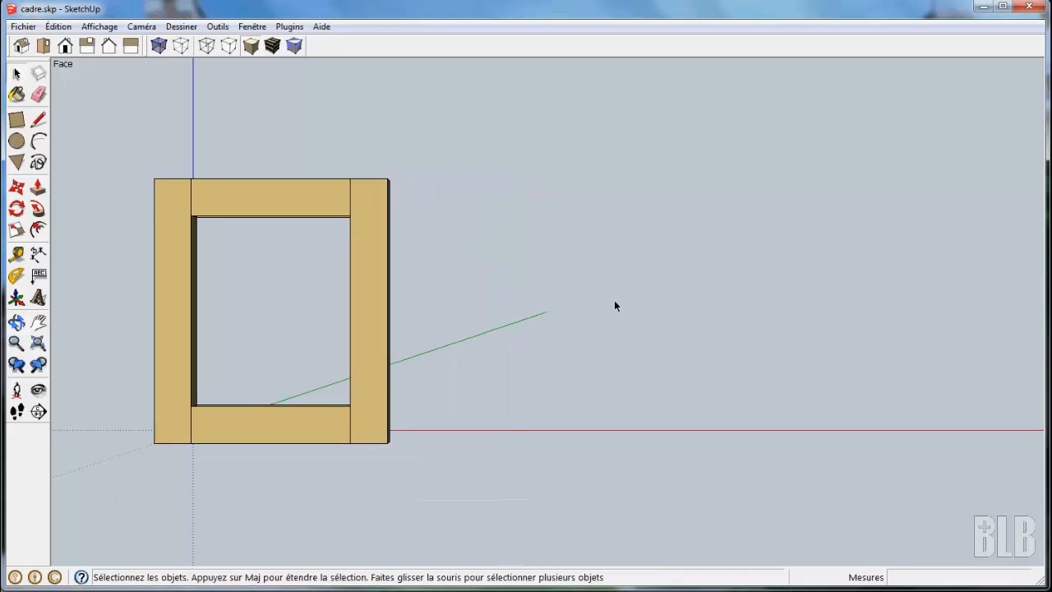
{"action": "left_click", "coordinate": [18, 120]}
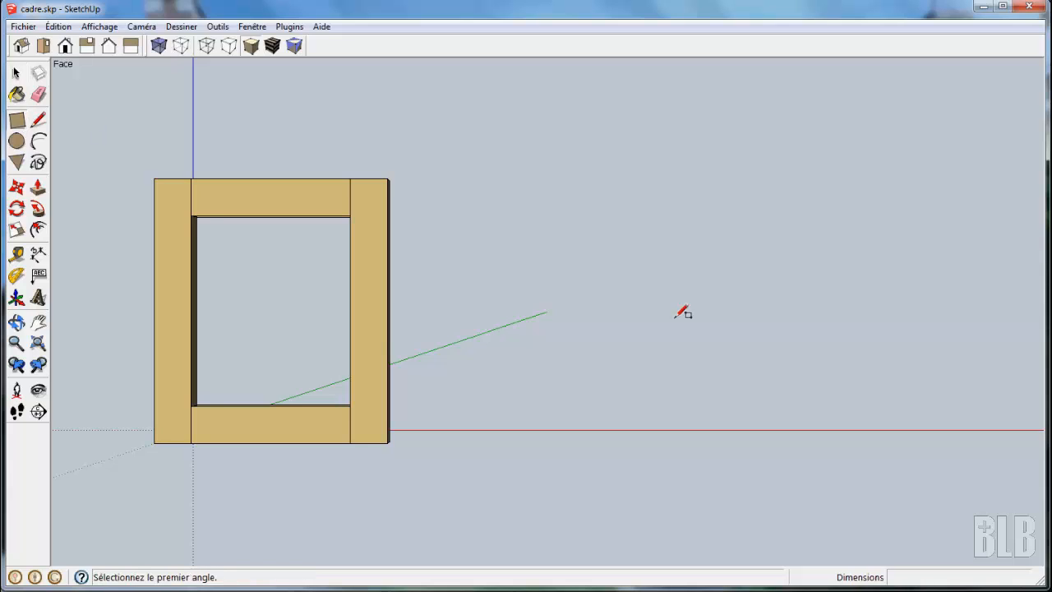
{"action": "left_click", "coordinate": [578, 228]}
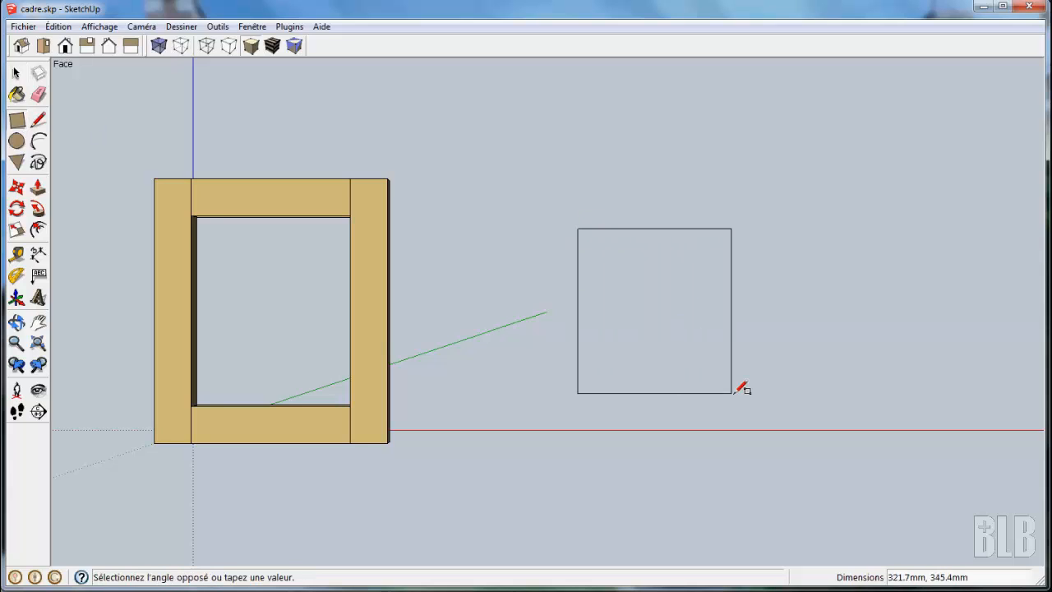
{"action": "left_click", "coordinate": [765, 403]}
{"action": "key", "text": "space"}
Offset the new rectangle's edges outward by 70 mm
{"action": "left_click", "coordinate": [712, 361]}
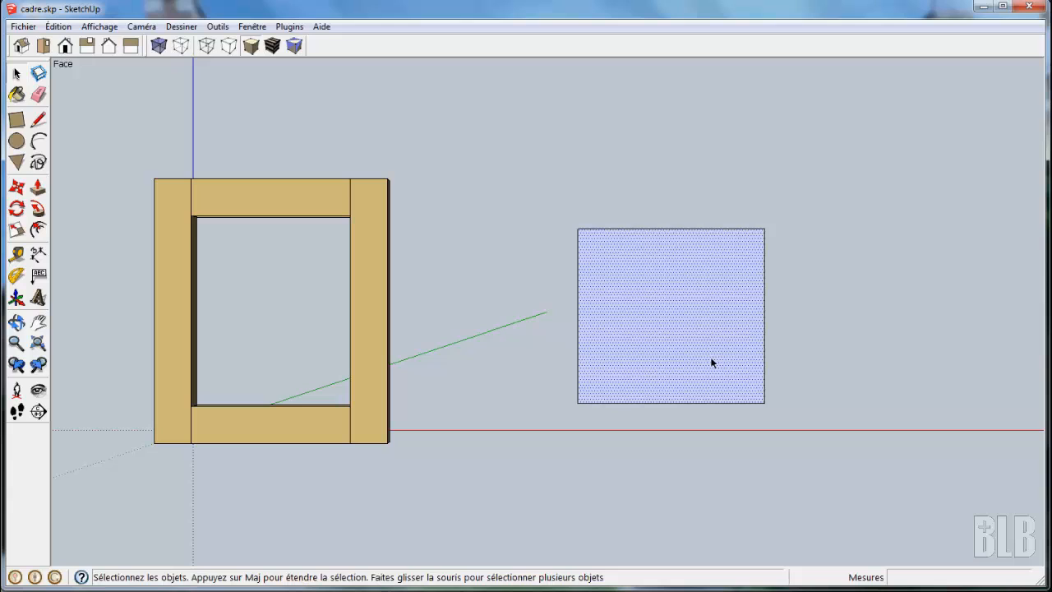
{"action": "left_click", "coordinate": [38, 229]}
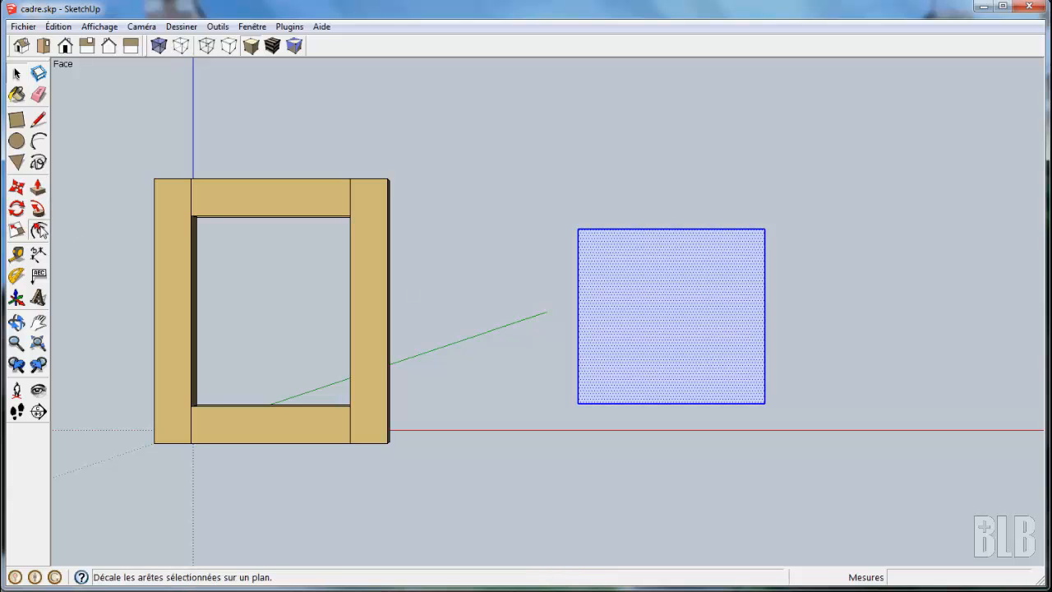
{"action": "left_click", "coordinate": [696, 228]}
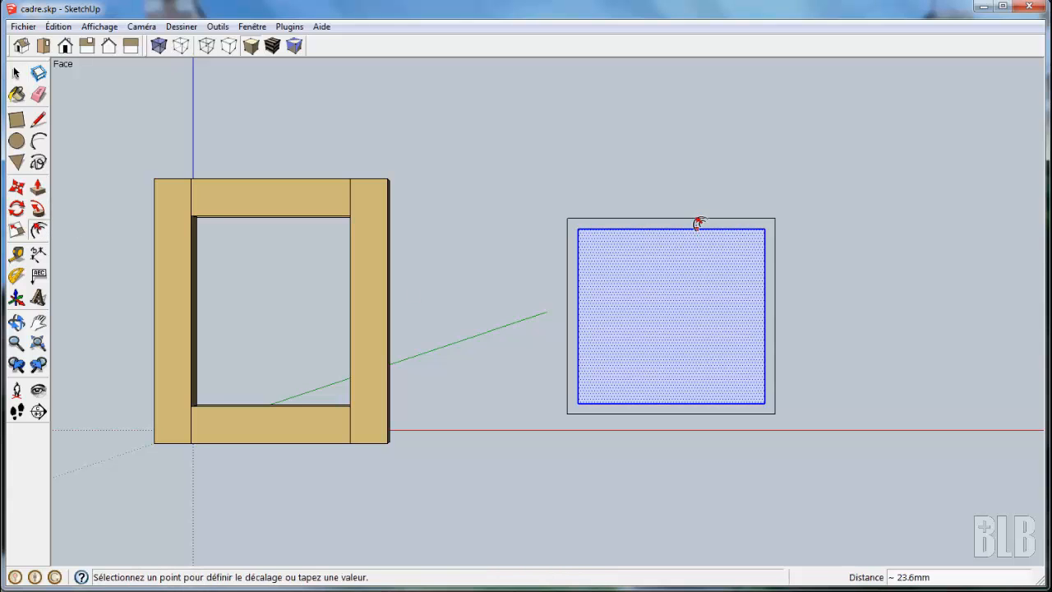
{"action": "left_click", "coordinate": [698, 203]}
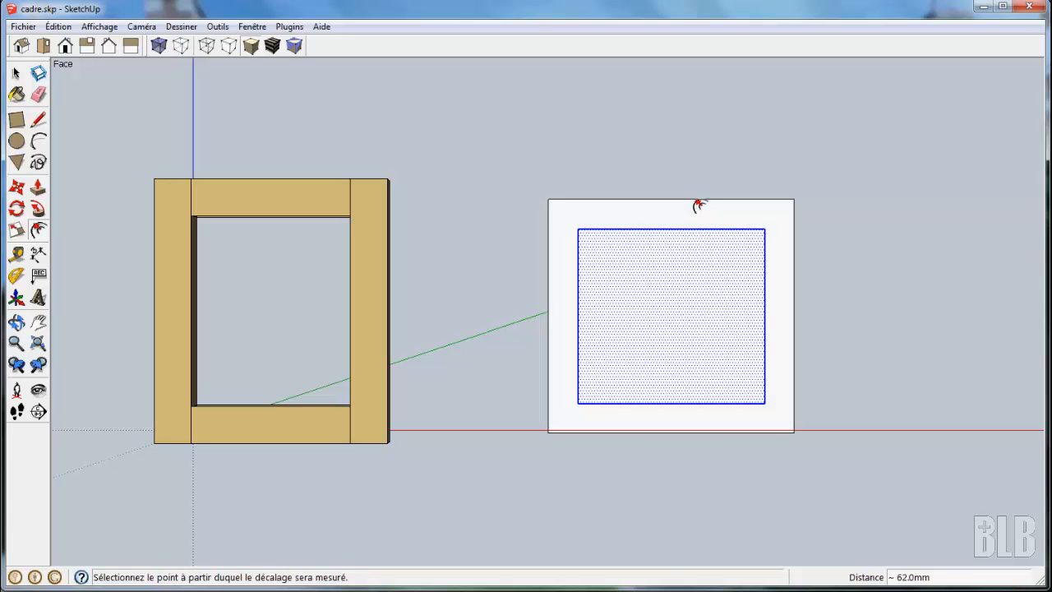
{"action": "type", "text": "70"}
{"action": "key", "text": "Return"}
Delete the inner face of the offset rectangle to open the centre of the second frame
{"action": "key", "text": "space"}
{"action": "left_click", "coordinate": [692, 277]}
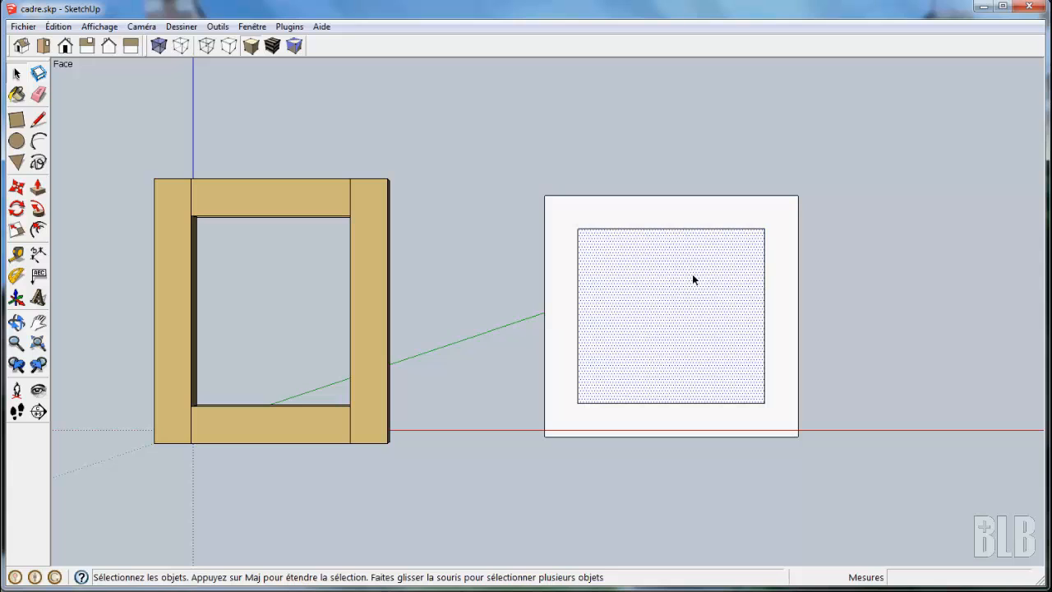
{"action": "key", "text": "Delete"}
Extrude the second frame's face to a thickness of 24 mm with Push/Pull
{"action": "middle_click_drag", "start_coordinate": [629, 458], "coordinate": [641, 279]}
{"action": "left_click", "coordinate": [38, 187]}
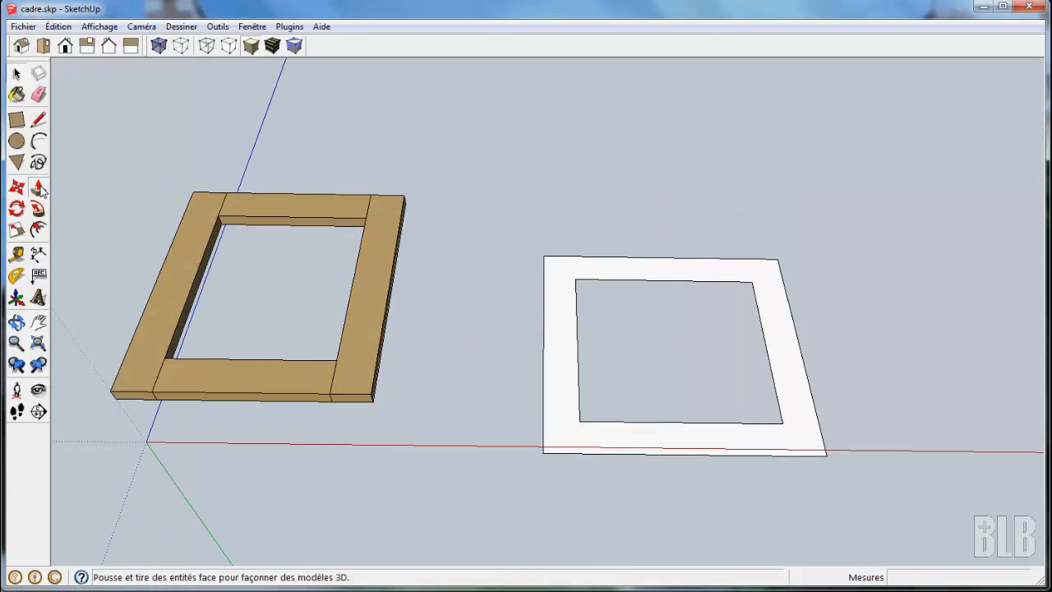
{"action": "left_click", "coordinate": [560, 404]}
{"action": "left_click", "coordinate": [564, 390]}
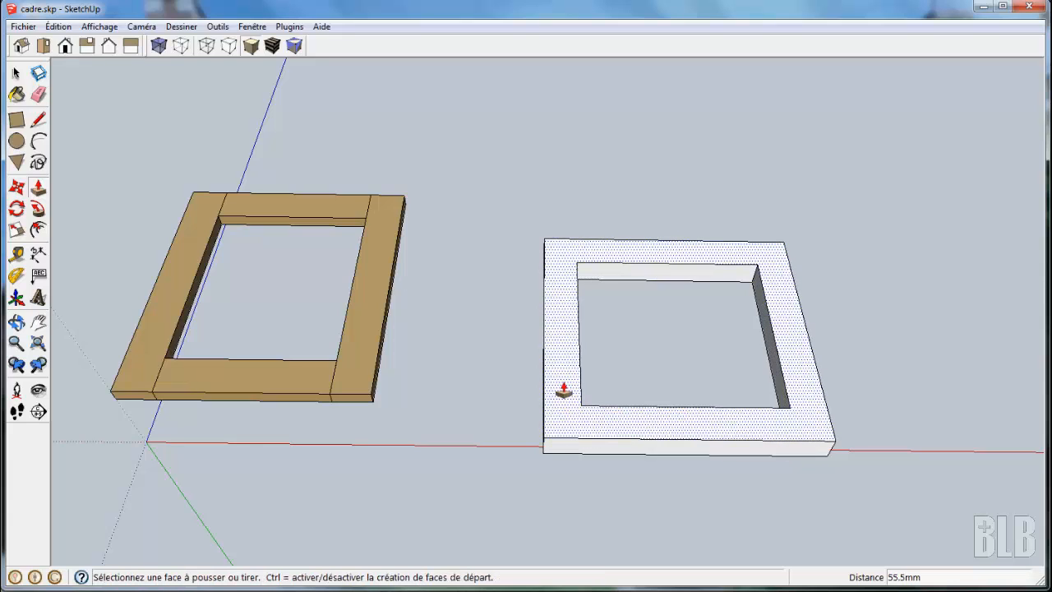
{"action": "type", "text": "24"}
{"action": "key", "text": "Return"}
{"action": "left_click", "coordinate": [564, 389]}
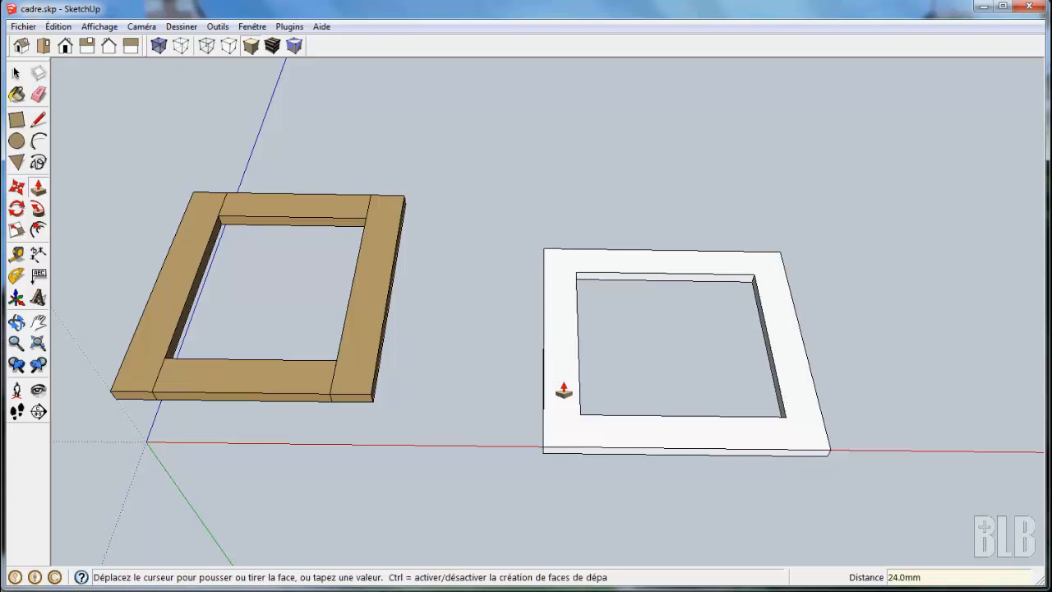
Paint the entire second frame with the Chene1 wood material from the BLB-Bois collection
{"action": "left_click", "coordinate": [17, 94]}
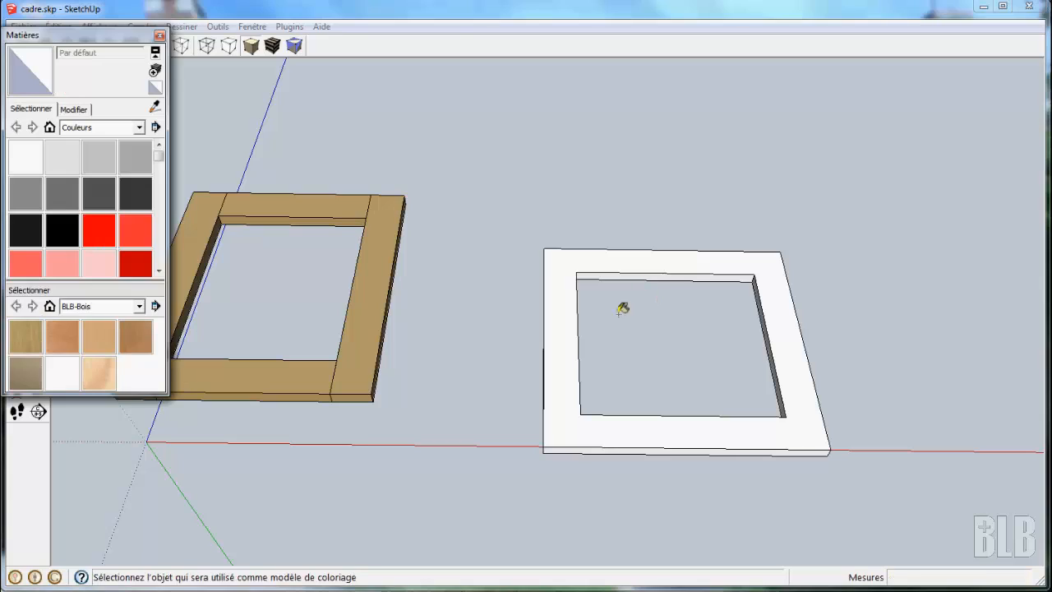
{"action": "key", "text": "space"}
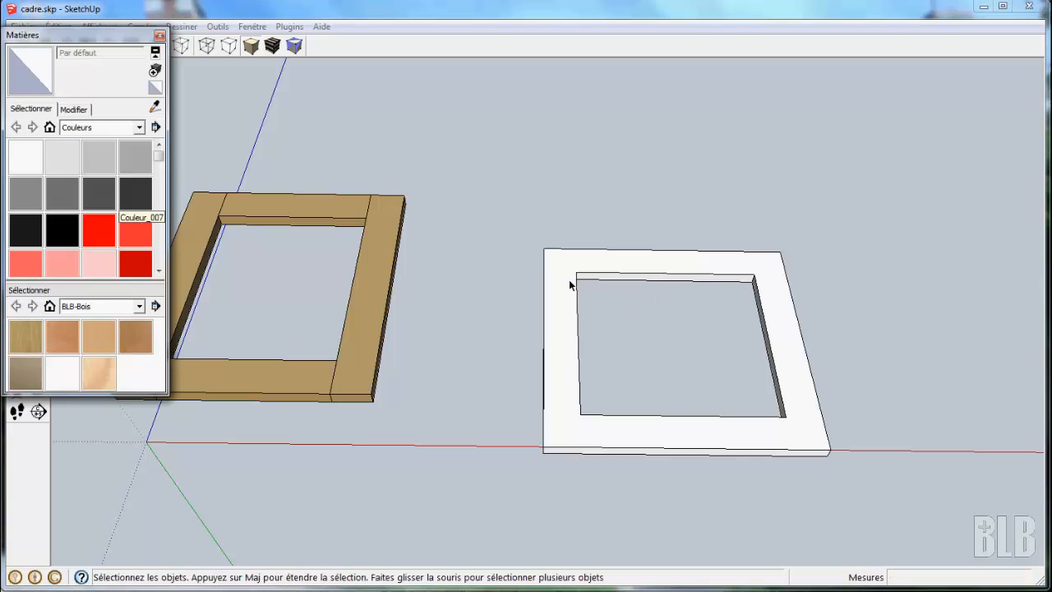
{"action": "triple_click", "coordinate": [569, 284]}
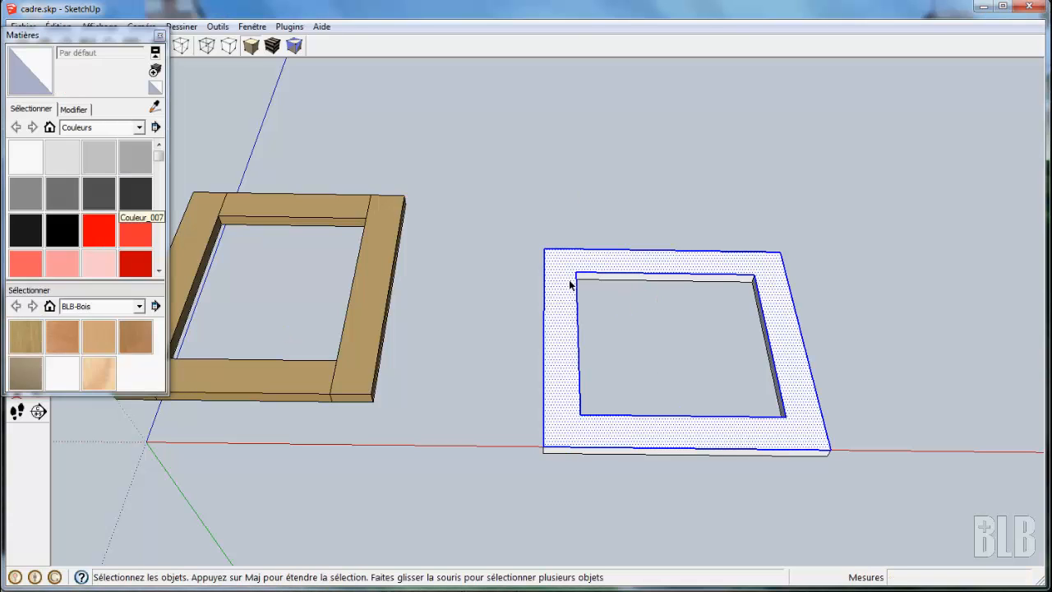
{"action": "left_click", "coordinate": [22, 342]}
{"action": "left_click", "coordinate": [567, 422]}
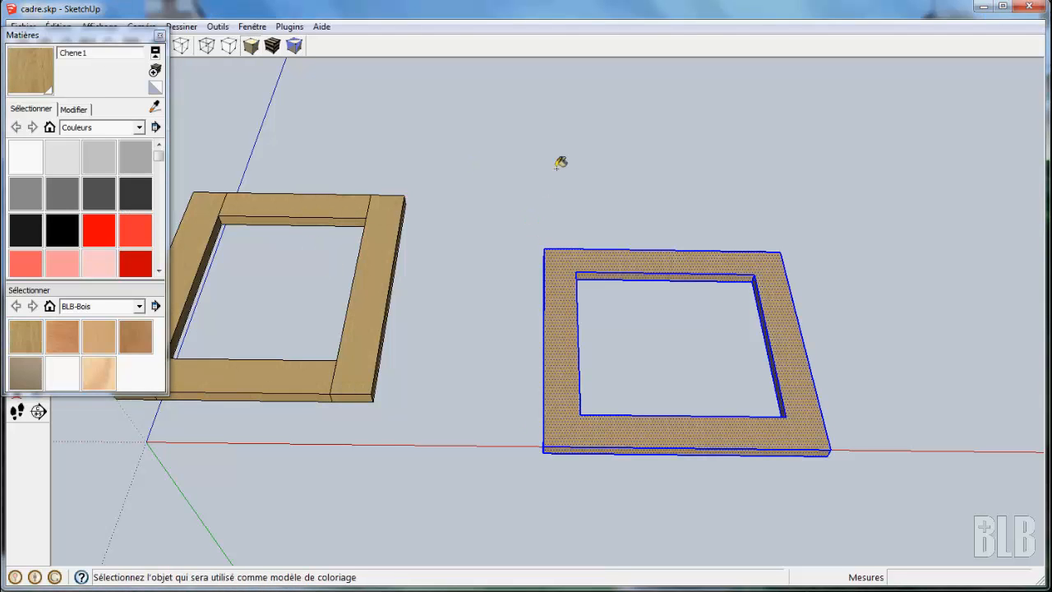
{"action": "middle_click_drag", "start_coordinate": [561, 162], "coordinate": [519, 420]}
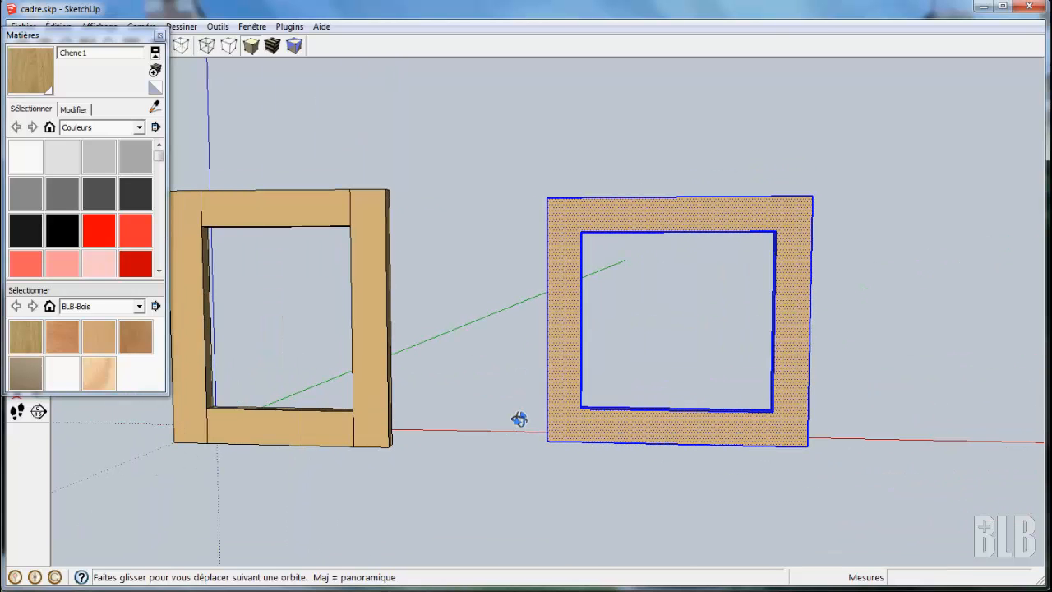
{"action": "key", "text": "alt"}
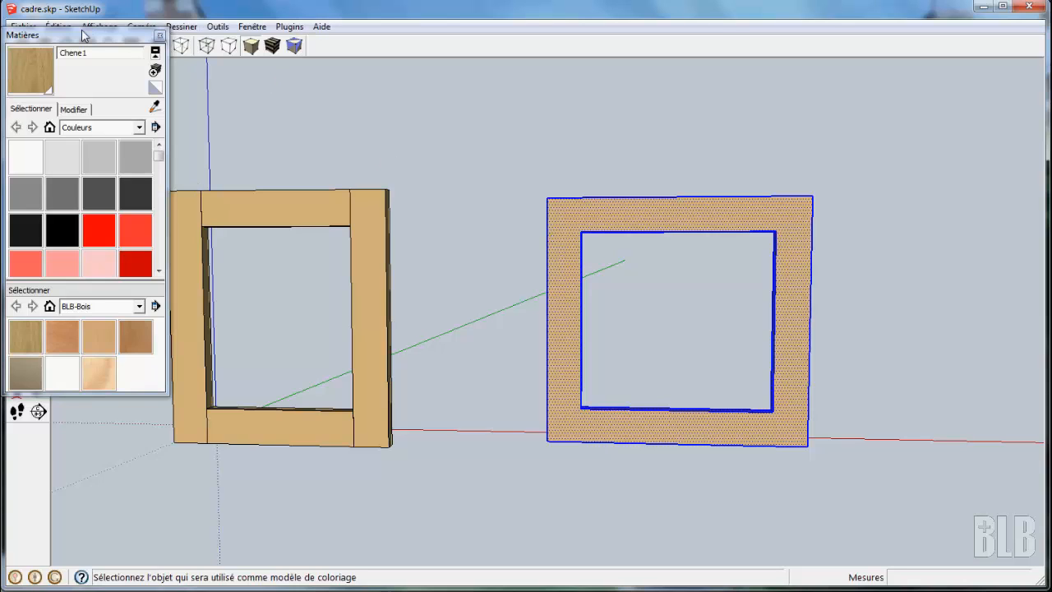
Close the materials window and delete the entire single-piece second frame
{"action": "left_click_drag", "start_coordinate": [85, 36], "coordinate": [223, 26]}
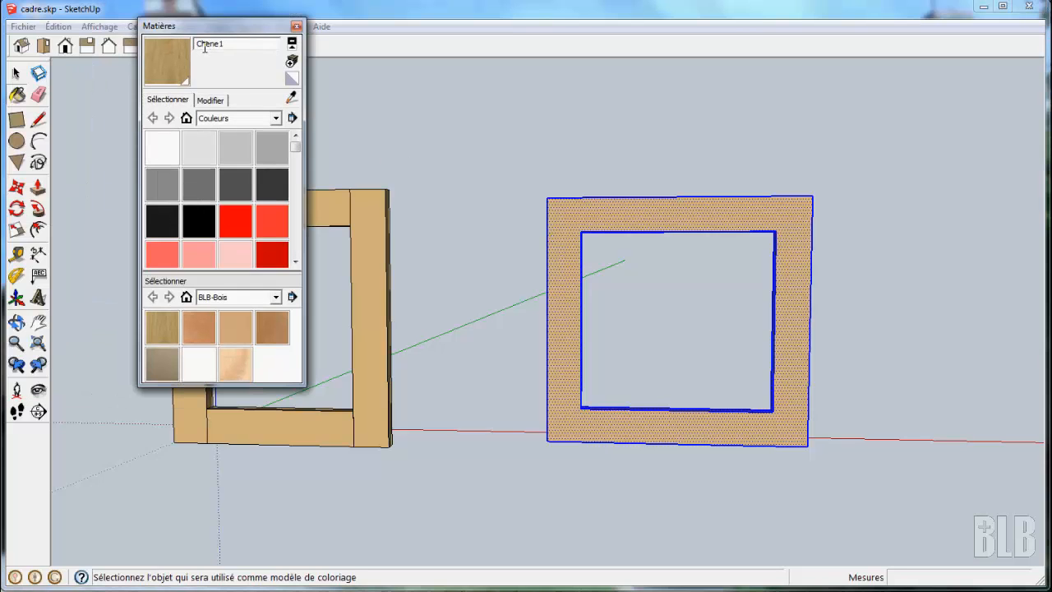
{"action": "left_click", "coordinate": [297, 25]}
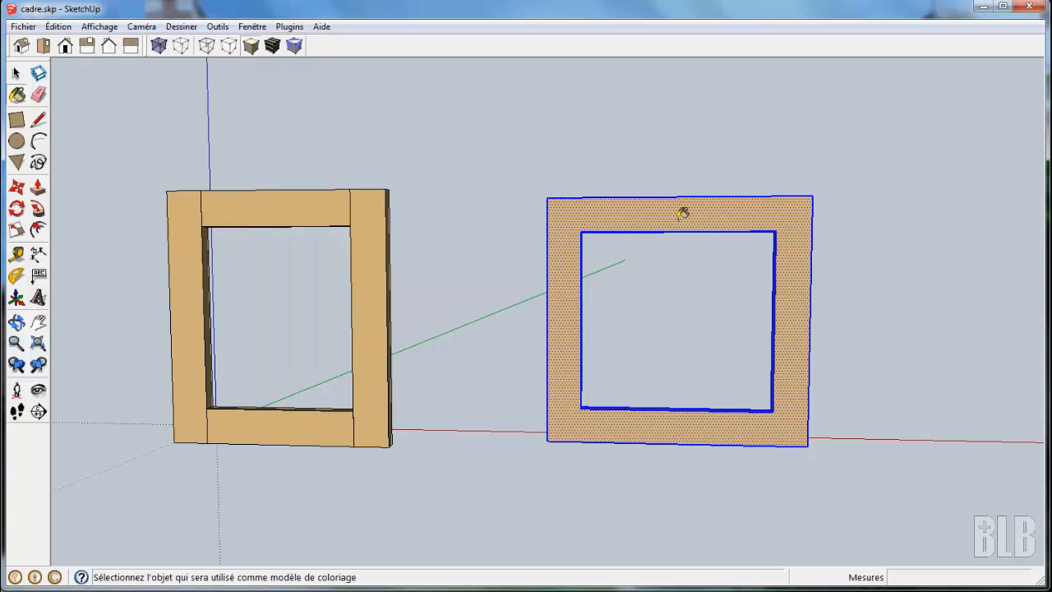
{"action": "left_click", "coordinate": [17, 73]}
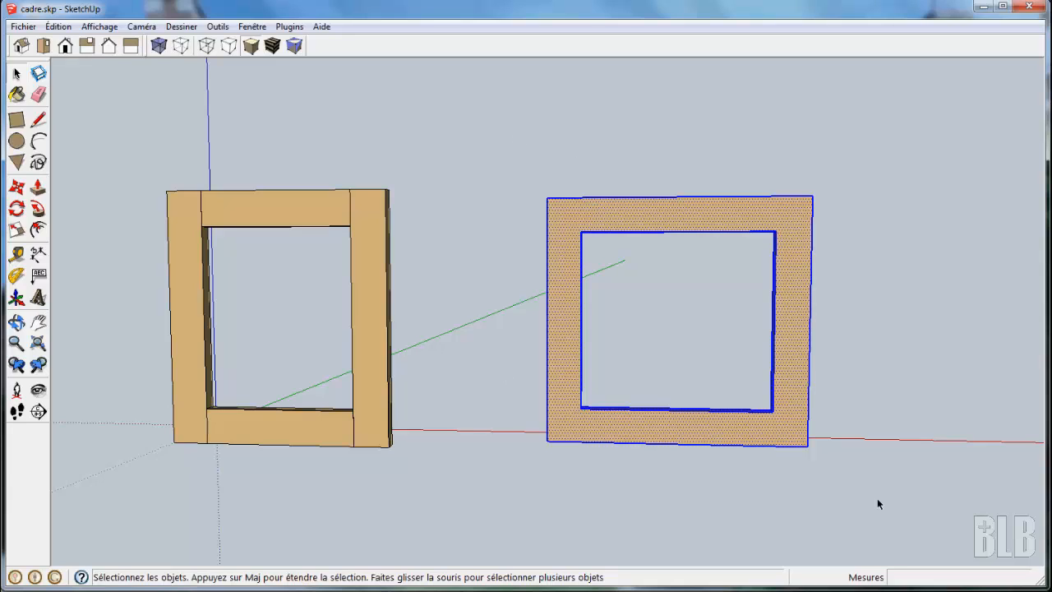
{"action": "key", "text": "Delete"}
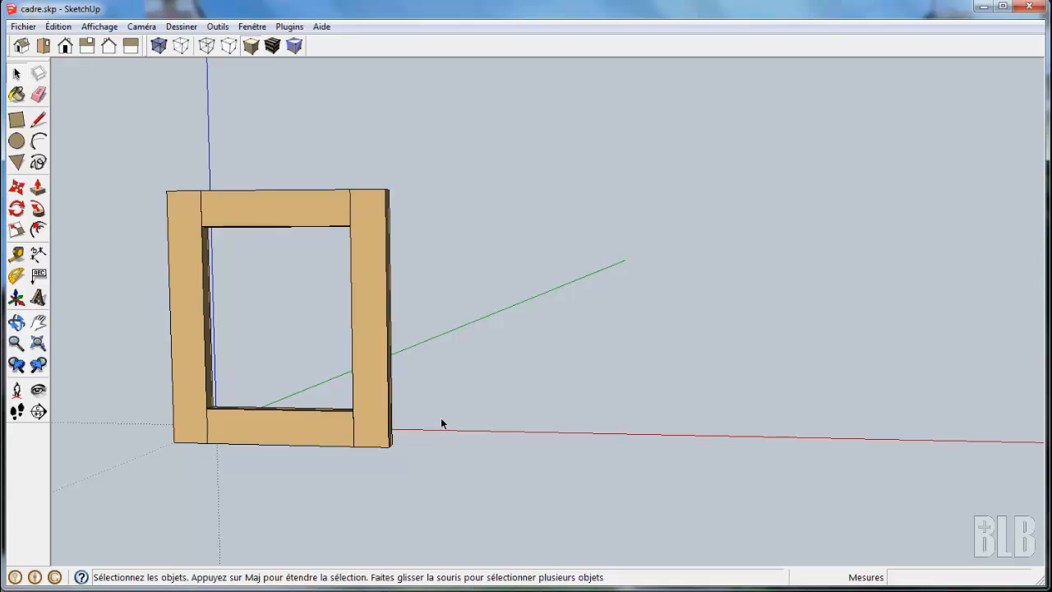
Machine a CCR_10 contour moulding (Moulure) with machining set to Bas along the right-hand stile's outer long edge and top end edge
{"action": "middle_click_drag", "start_coordinate": [441, 417], "coordinate": [751, 432]}
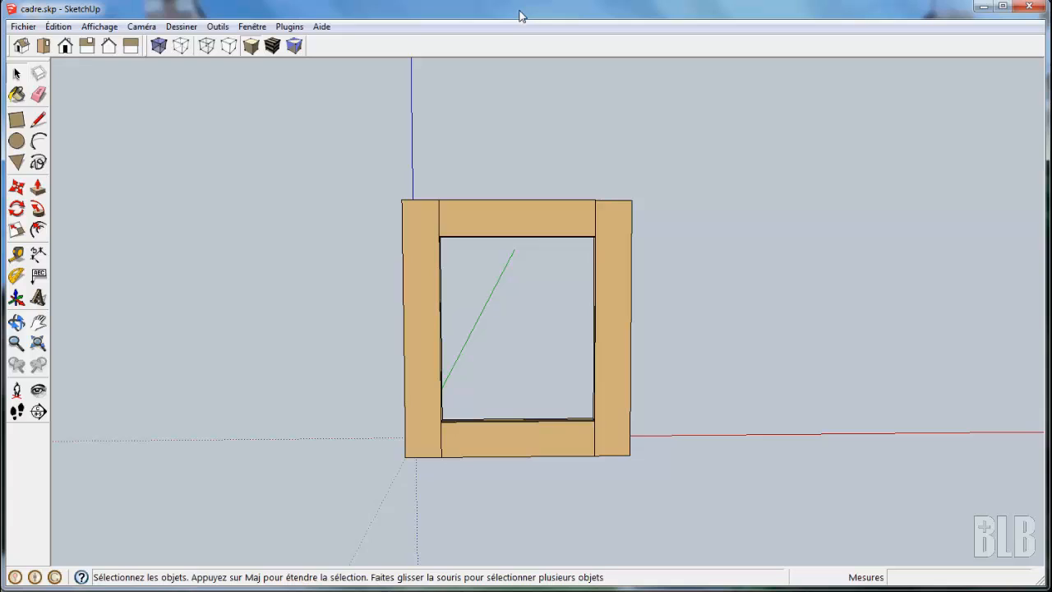
{"action": "scroll", "coordinate": [516, 360], "scroll_direction": "up", "scroll_amount": 1}
{"action": "scroll", "coordinate": [516, 359], "scroll_direction": "up", "scroll_amount": 1}
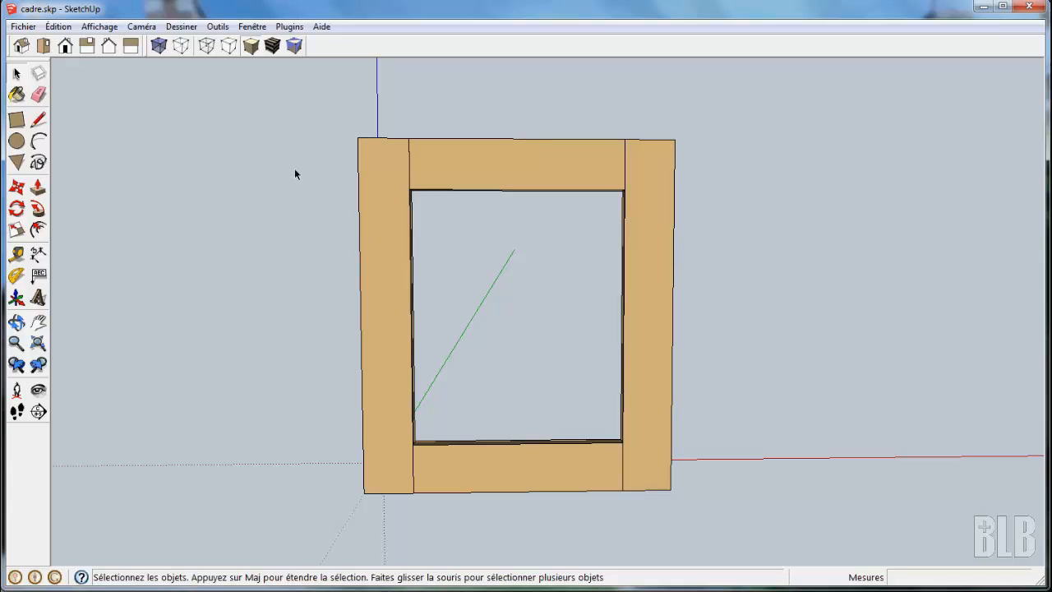
{"action": "left_click", "coordinate": [181, 26]}
{"action": "mouse_move", "coordinate": [228, 311]}
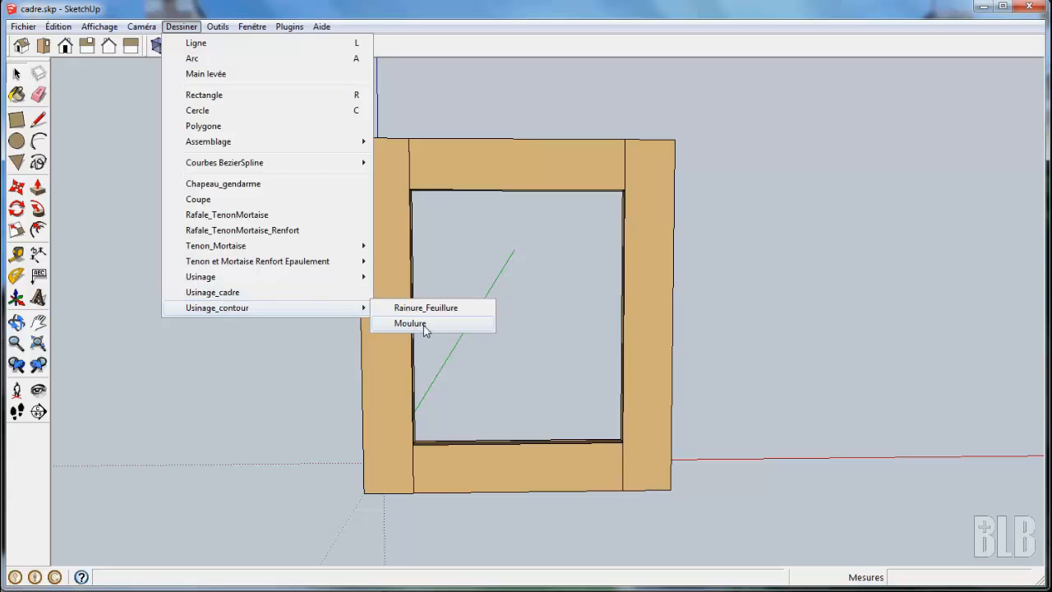
{"action": "left_click", "coordinate": [411, 323]}
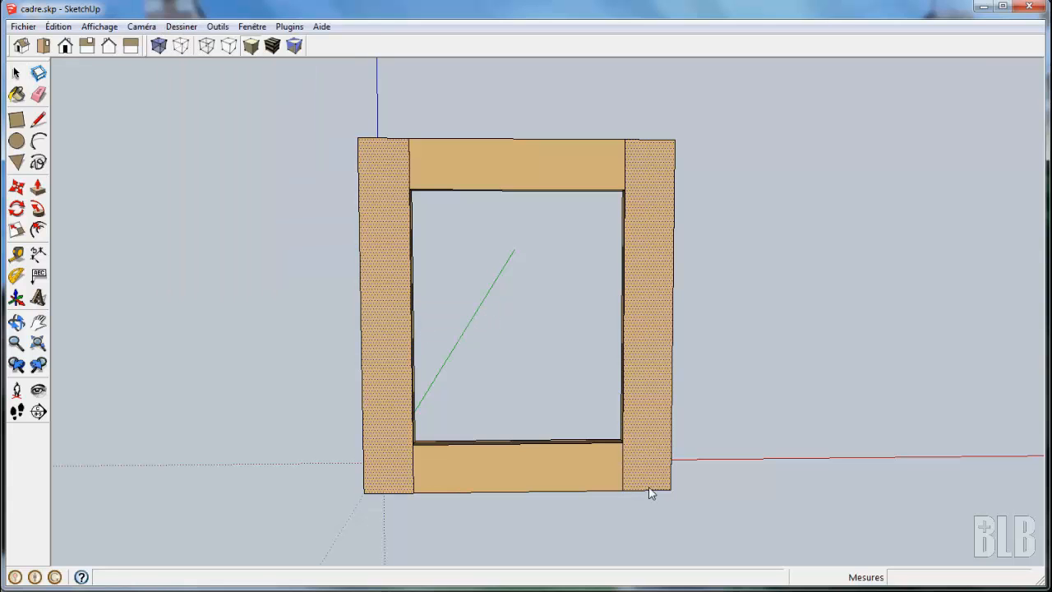
{"action": "left_click", "coordinate": [670, 440]}
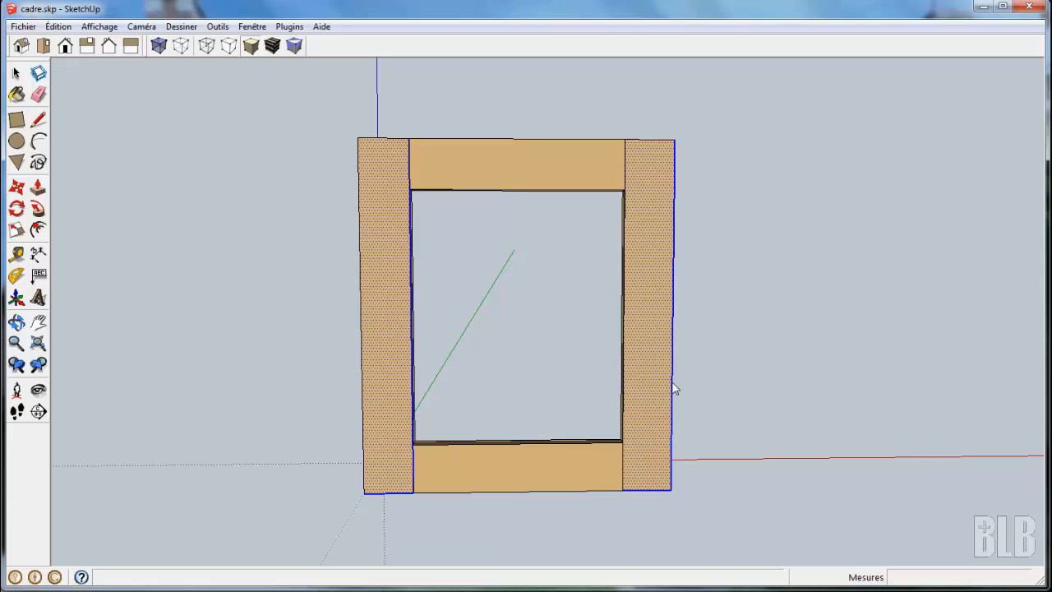
{"action": "left_click", "coordinate": [658, 149]}
{"action": "right_click", "coordinate": [661, 147]}
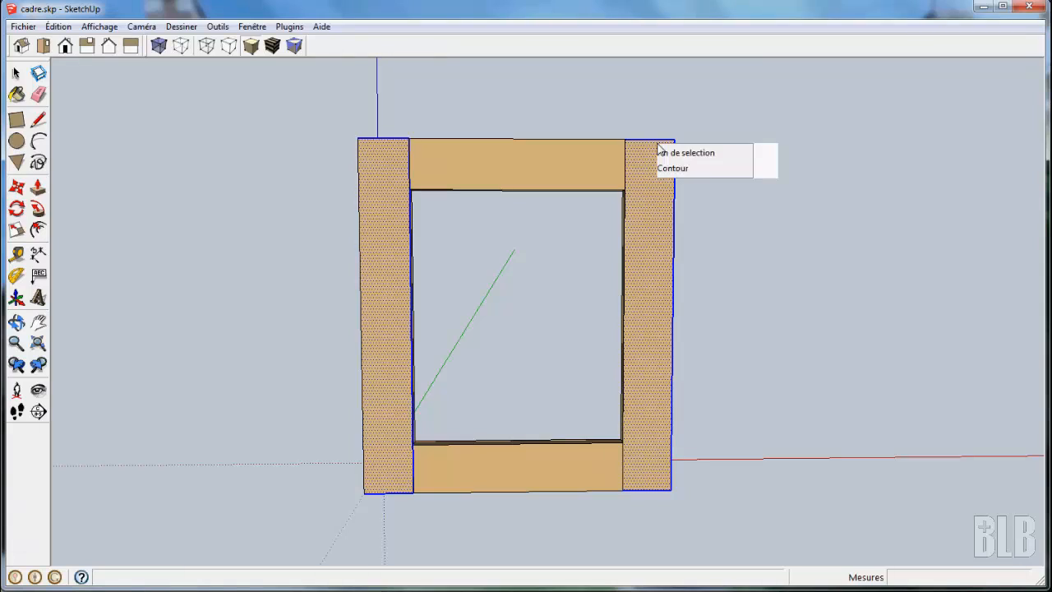
{"action": "left_click", "coordinate": [696, 155]}
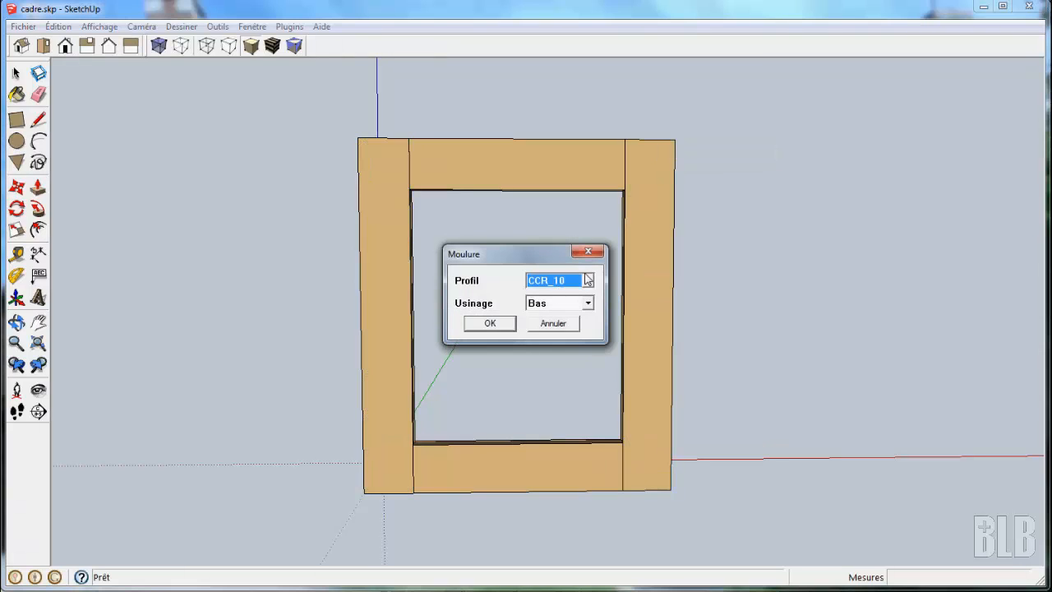
{"action": "left_click", "coordinate": [490, 325]}
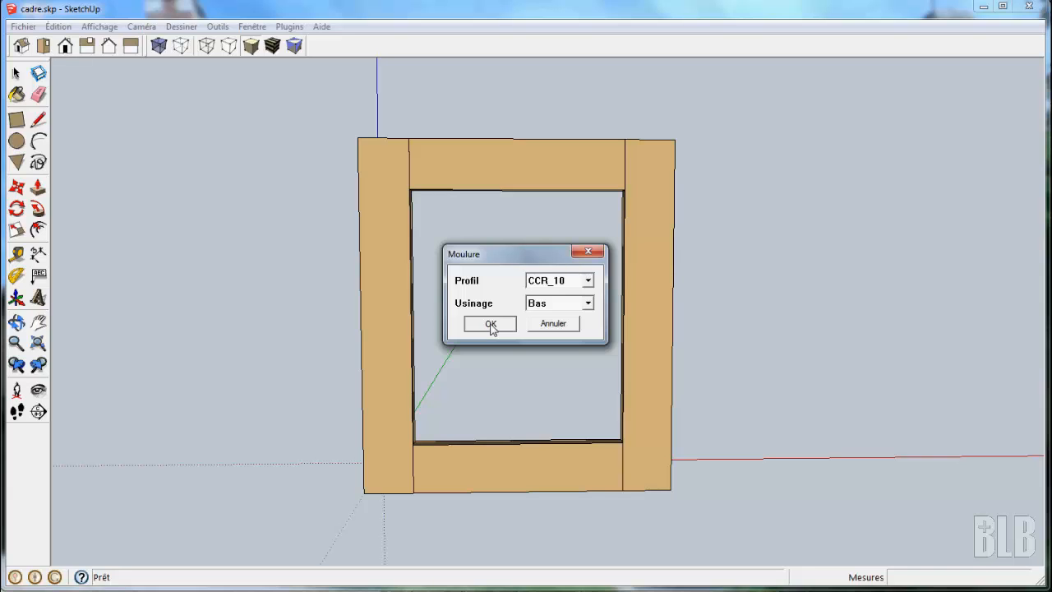
{"action": "left_click", "coordinate": [571, 333]}
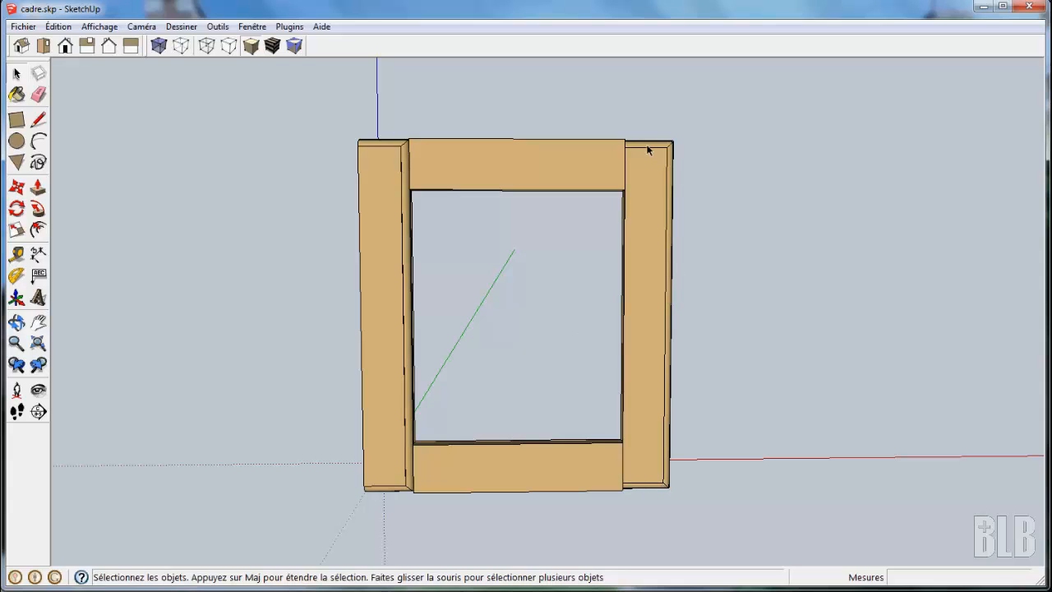
Rotate the left stile half a turn in place so its moulded long edge faces the outside of the frame
{"action": "left_click", "coordinate": [385, 370]}
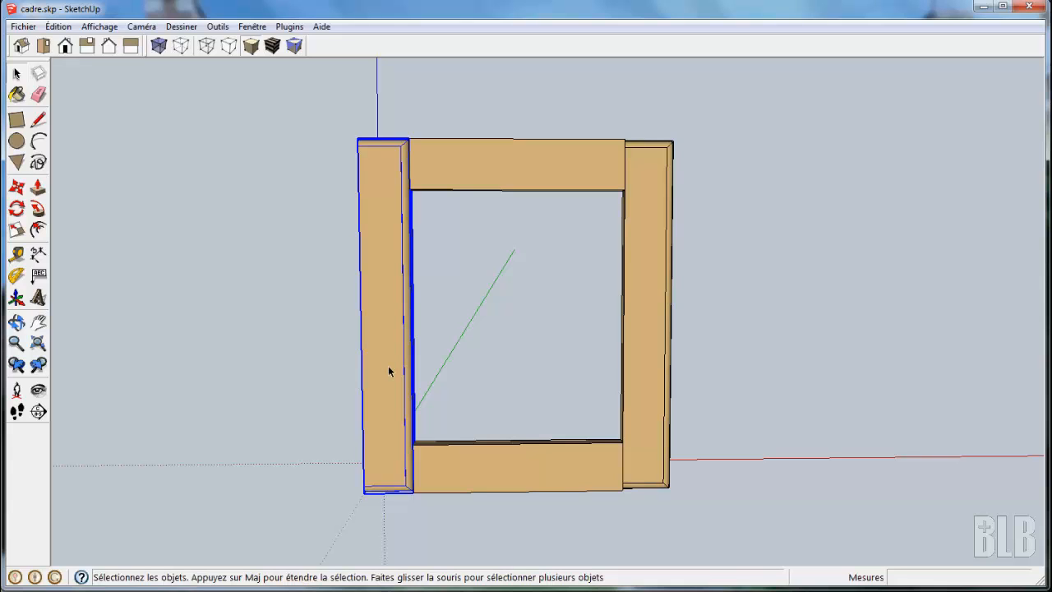
{"action": "key", "text": "m"}
{"action": "key", "text": "q"}
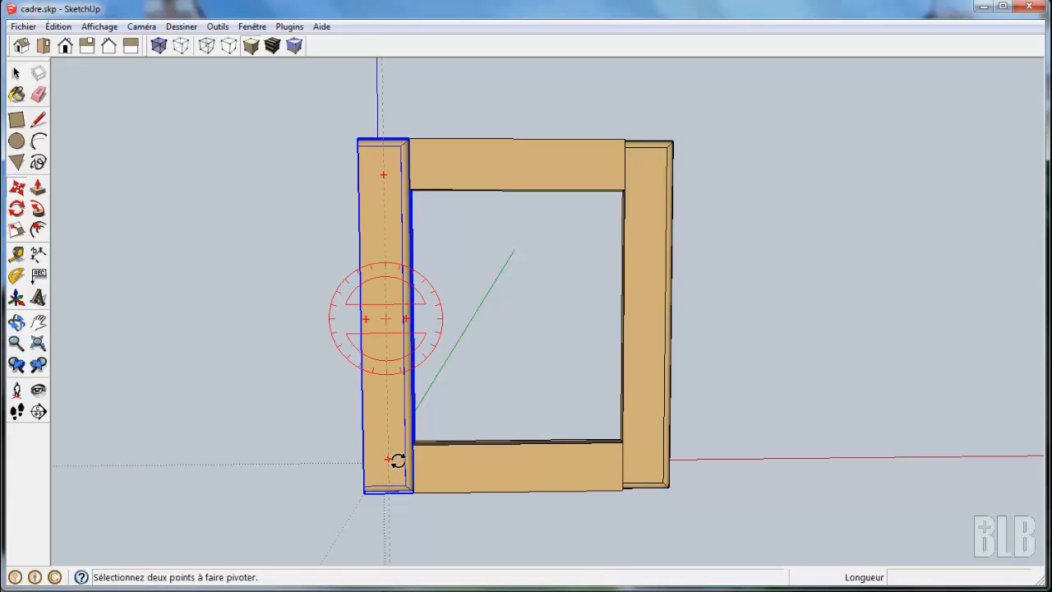
{"action": "left_click", "coordinate": [394, 459]}
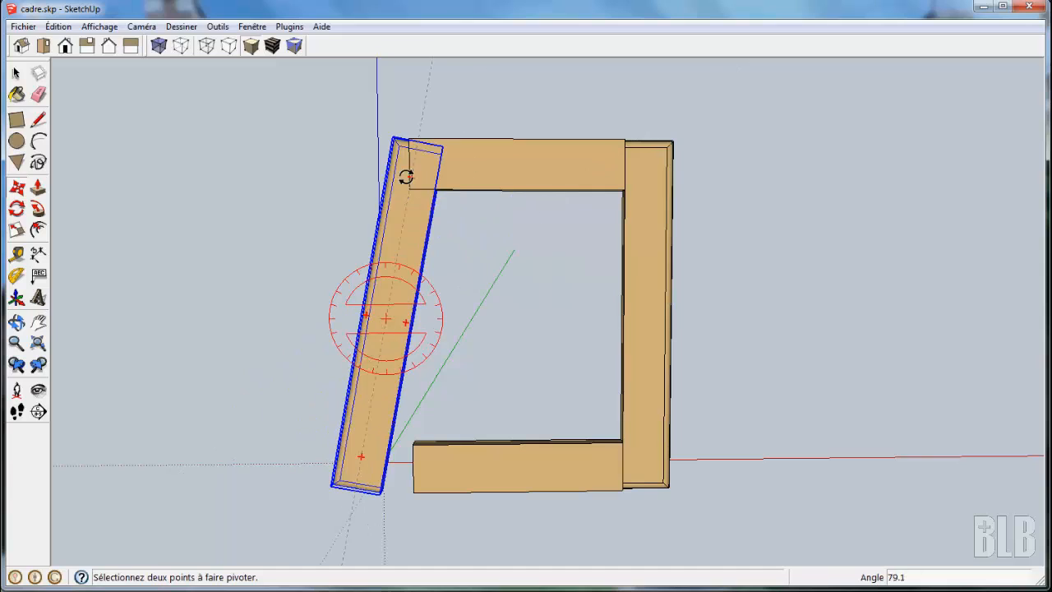
{"action": "left_click", "coordinate": [385, 172]}
{"action": "key", "text": "m"}
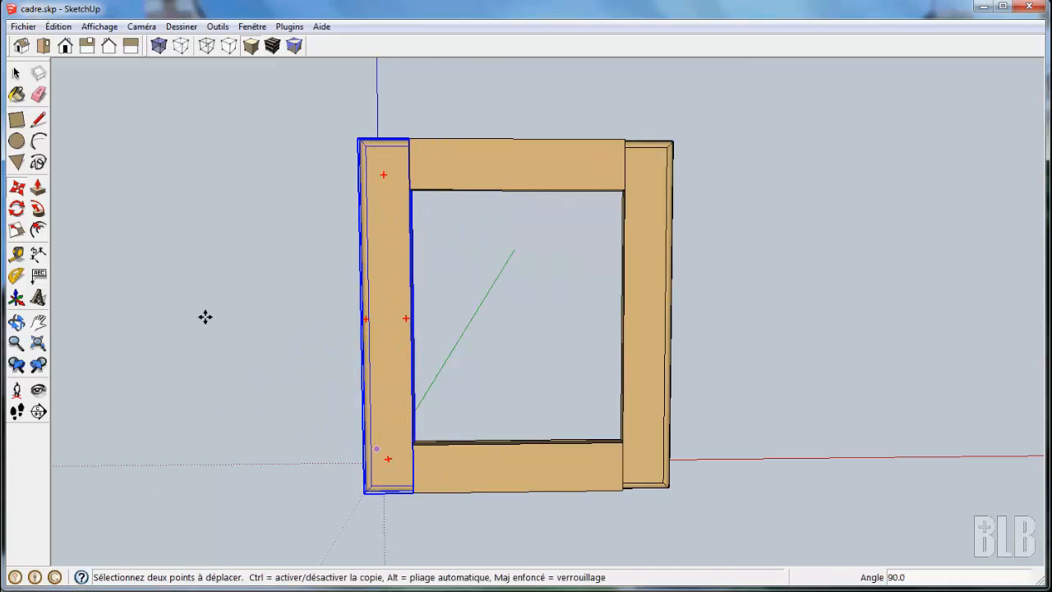
Machine a CCR_10 contour moulding with machining set to Bas along the top rail's upper front edge, without starting another machining
{"action": "middle_click_drag", "start_coordinate": [164, 173], "coordinate": [337, 308]}
{"action": "left_click", "coordinate": [181, 27]}
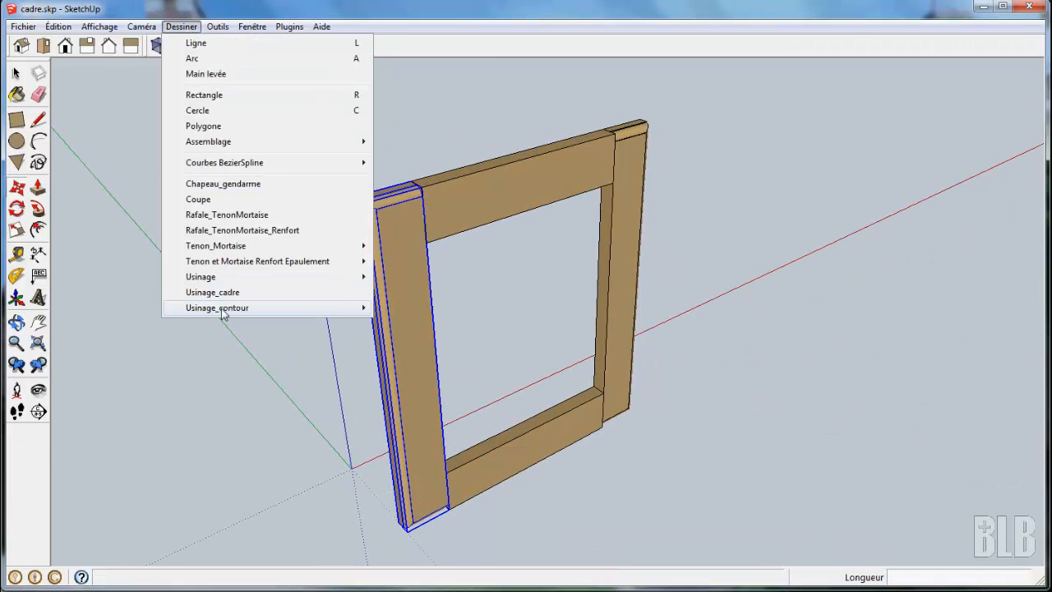
{"action": "mouse_move", "coordinate": [222, 310]}
{"action": "left_click", "coordinate": [408, 323]}
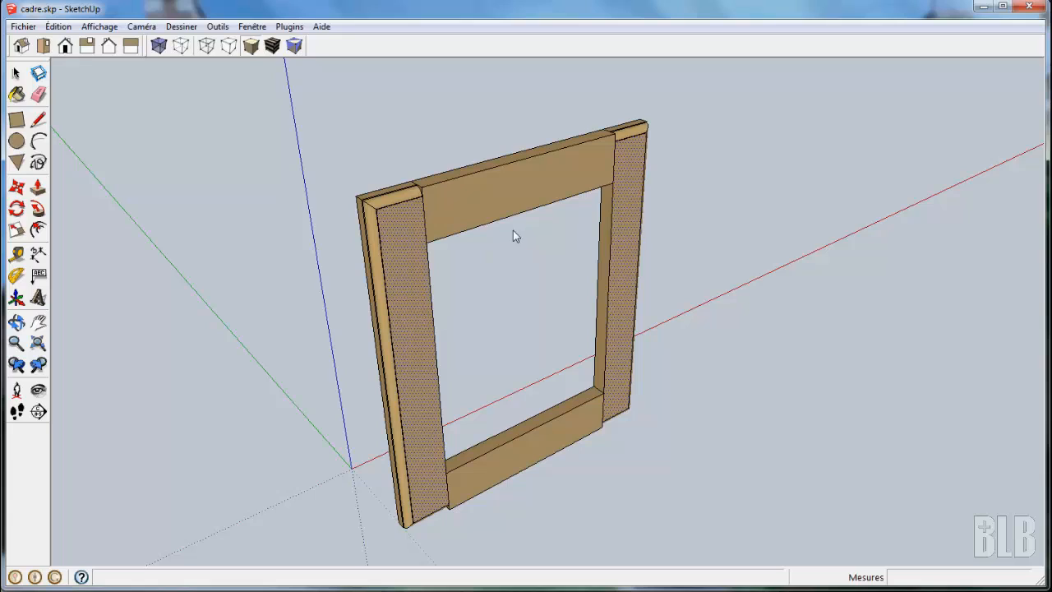
{"action": "left_click", "coordinate": [495, 169]}
{"action": "right_click", "coordinate": [496, 168]}
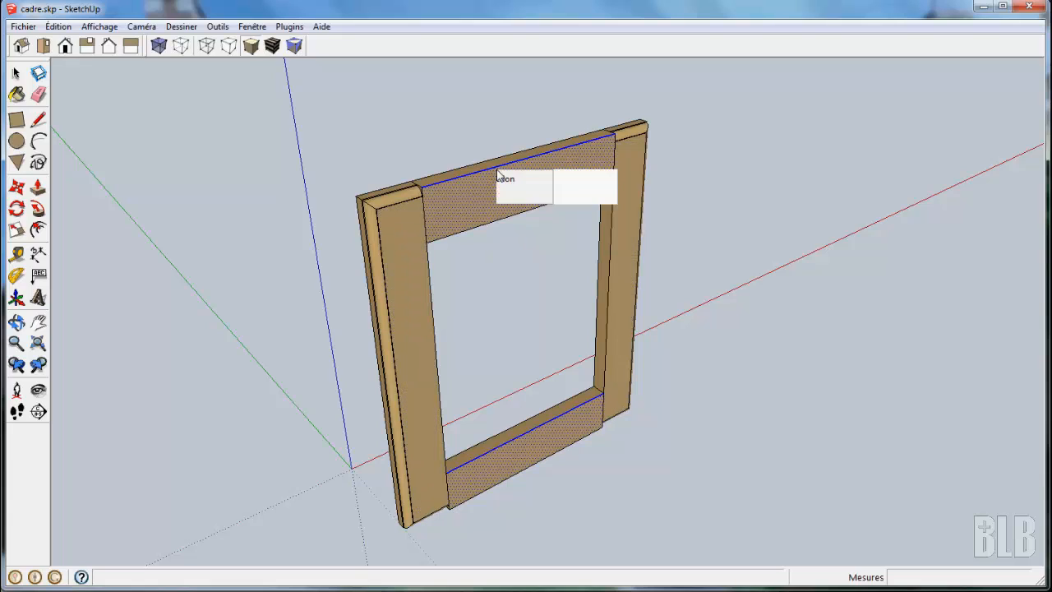
{"action": "left_click", "coordinate": [555, 178]}
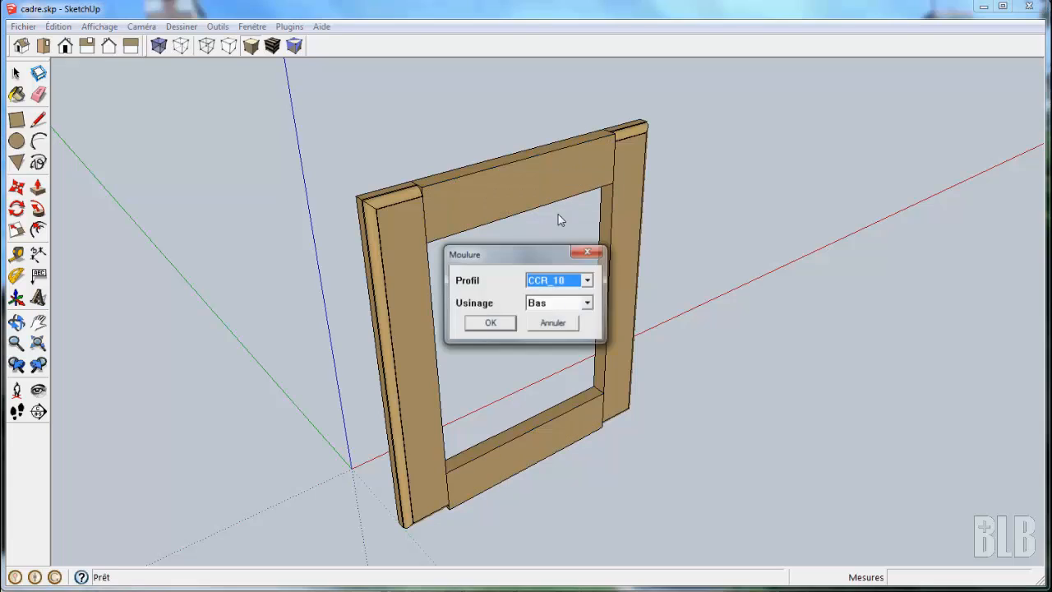
{"action": "left_click", "coordinate": [493, 326]}
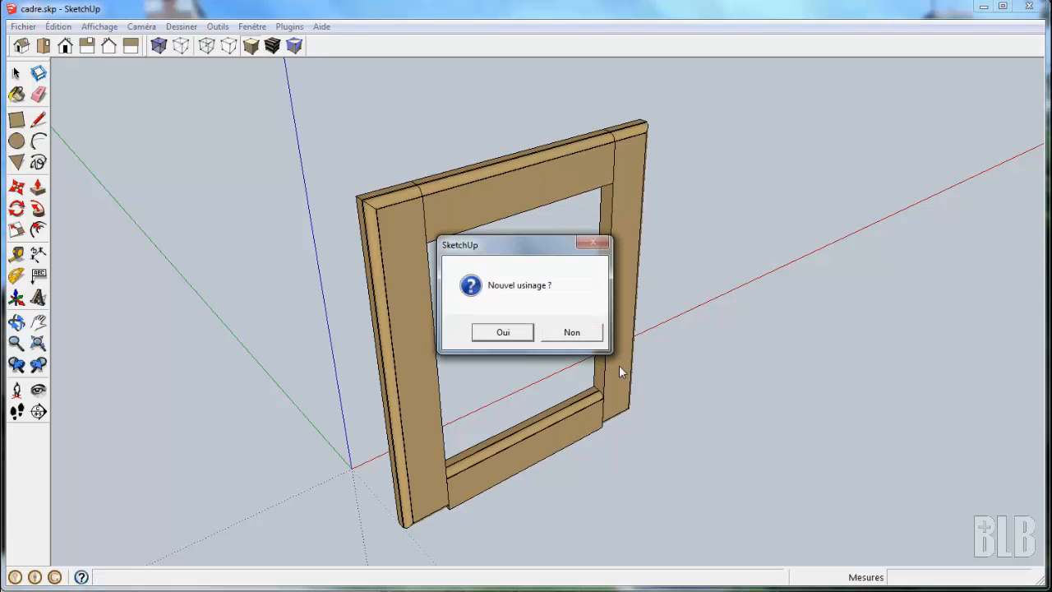
{"action": "left_click", "coordinate": [573, 332]}
Rotate the bottom rail half a turn in place so its moulded edge faces the outside of the frame
{"action": "middle_click_drag", "start_coordinate": [761, 433], "coordinate": [537, 307]}
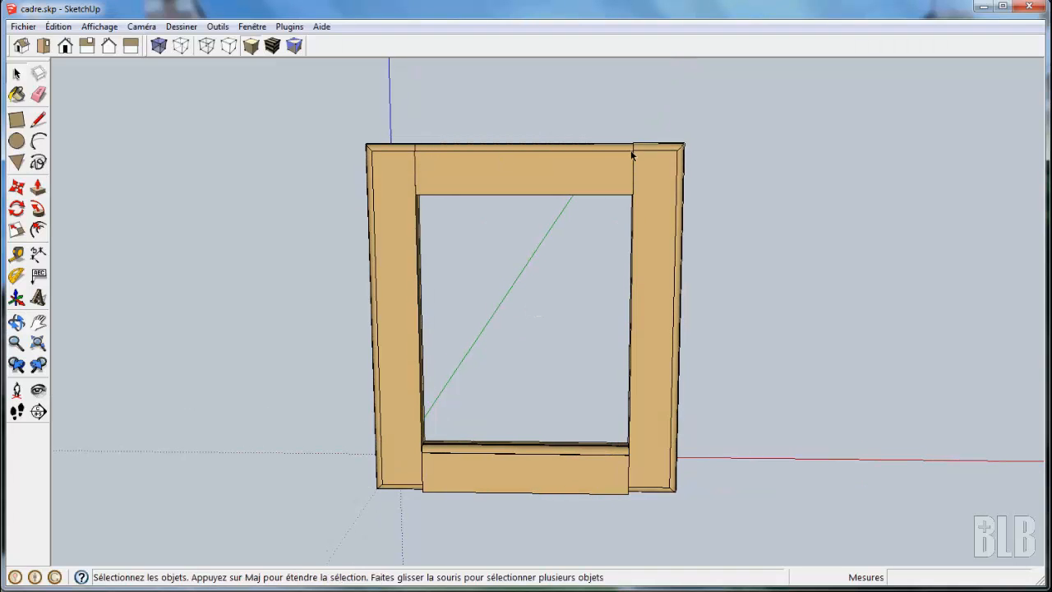
{"action": "left_click", "coordinate": [515, 487]}
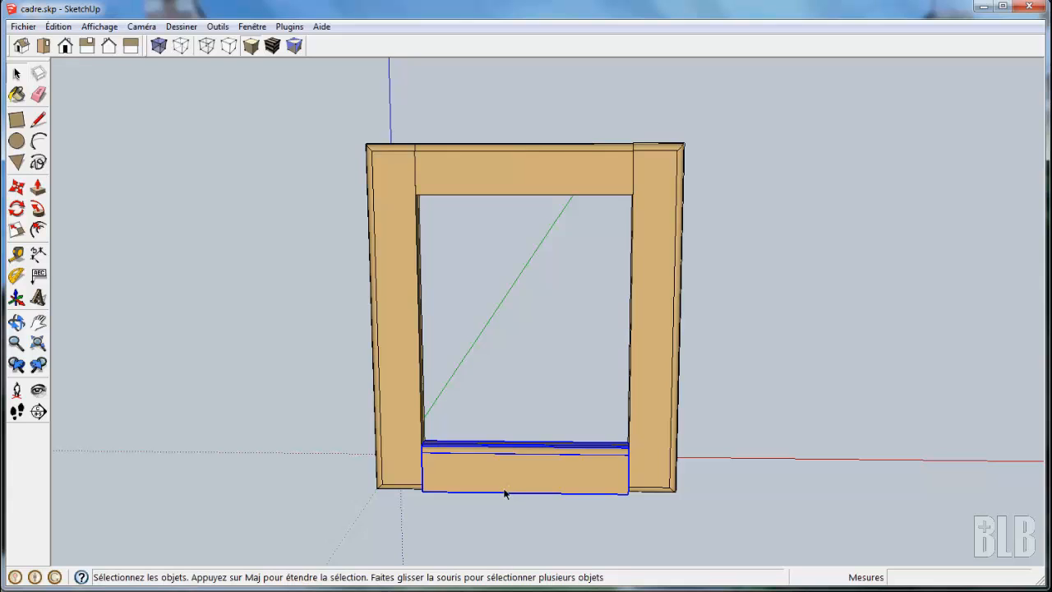
{"action": "key", "text": "m"}
{"action": "key", "text": "q"}
{"action": "left_click", "coordinate": [606, 470]}
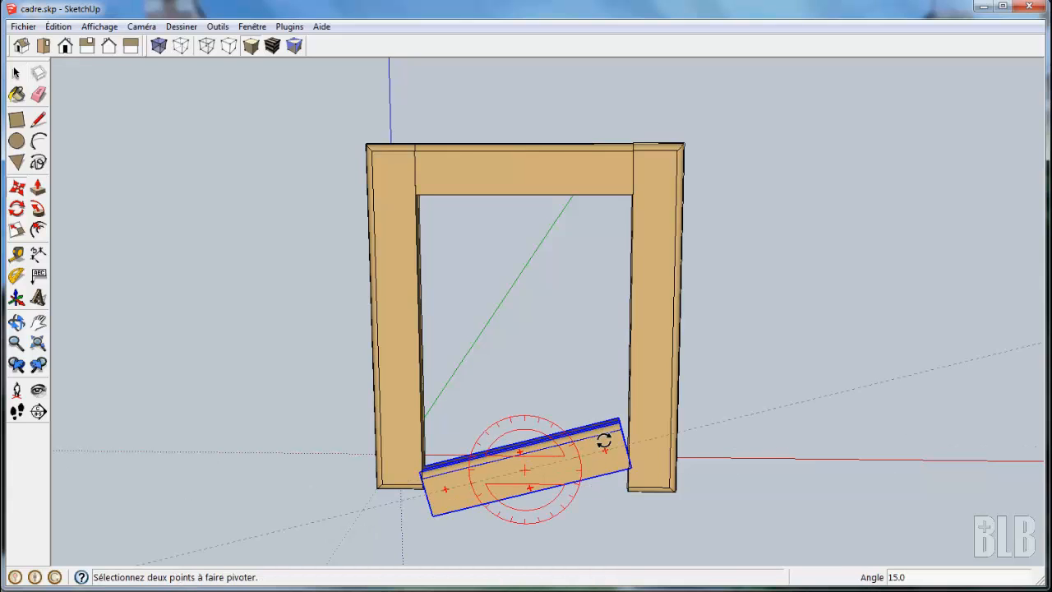
{"action": "left_click", "coordinate": [425, 468]}
{"action": "key", "text": "m"}
Generate two Pareil pieces of 500 x 70 x 24 mm in Chene with the Cote view, and close the piece generator
{"action": "middle_click_drag", "start_coordinate": [205, 293], "coordinate": [437, 426]}
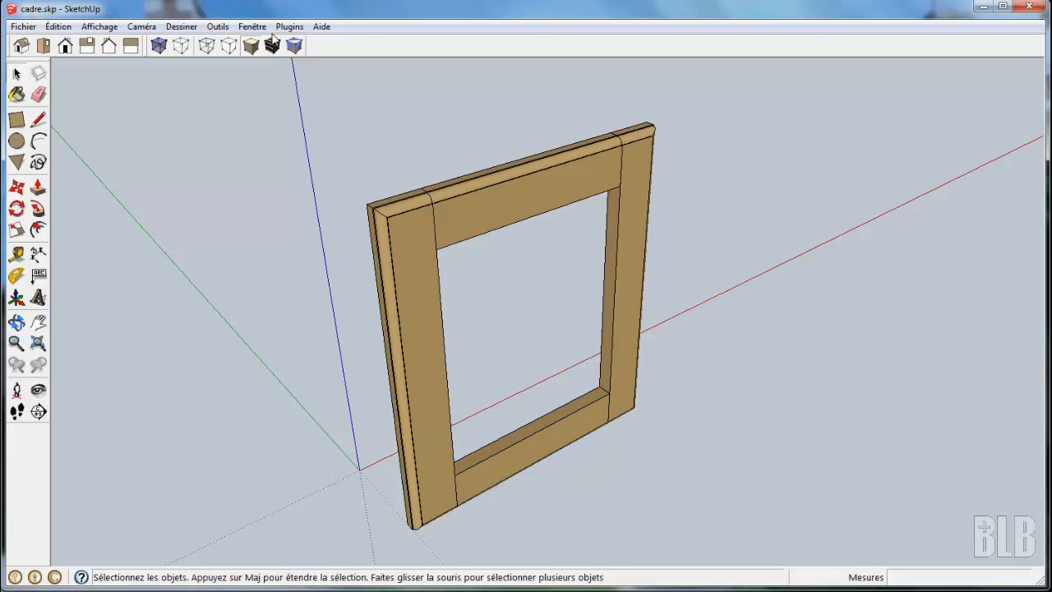
{"action": "left_click", "coordinate": [290, 27]}
{"action": "left_click", "coordinate": [312, 73]}
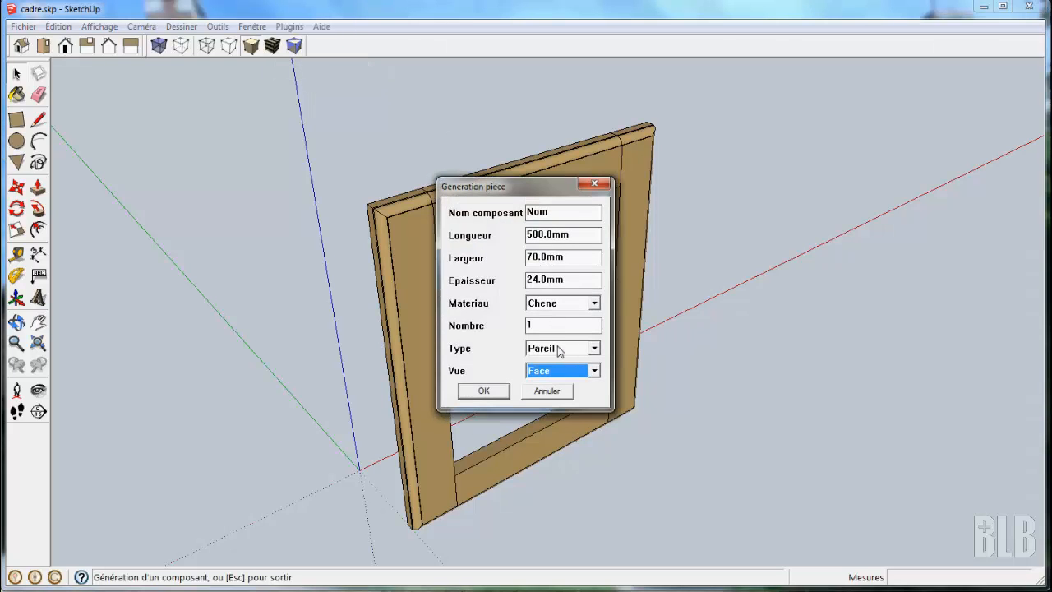
{"action": "double_click", "coordinate": [536, 326]}
{"action": "type", "text": "2"}
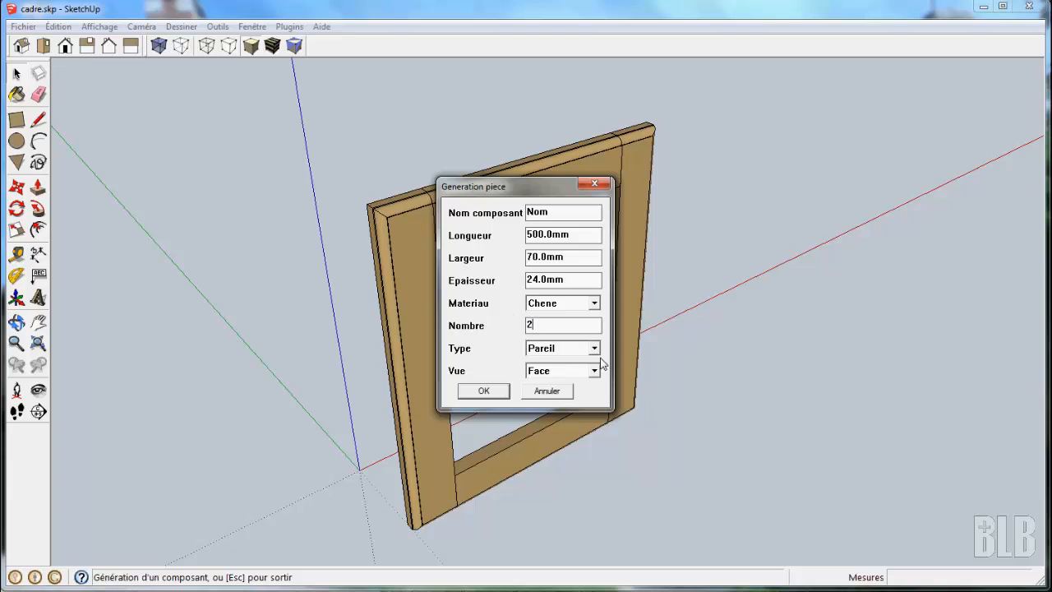
{"action": "left_click", "coordinate": [598, 371]}
{"action": "left_click", "coordinate": [556, 399]}
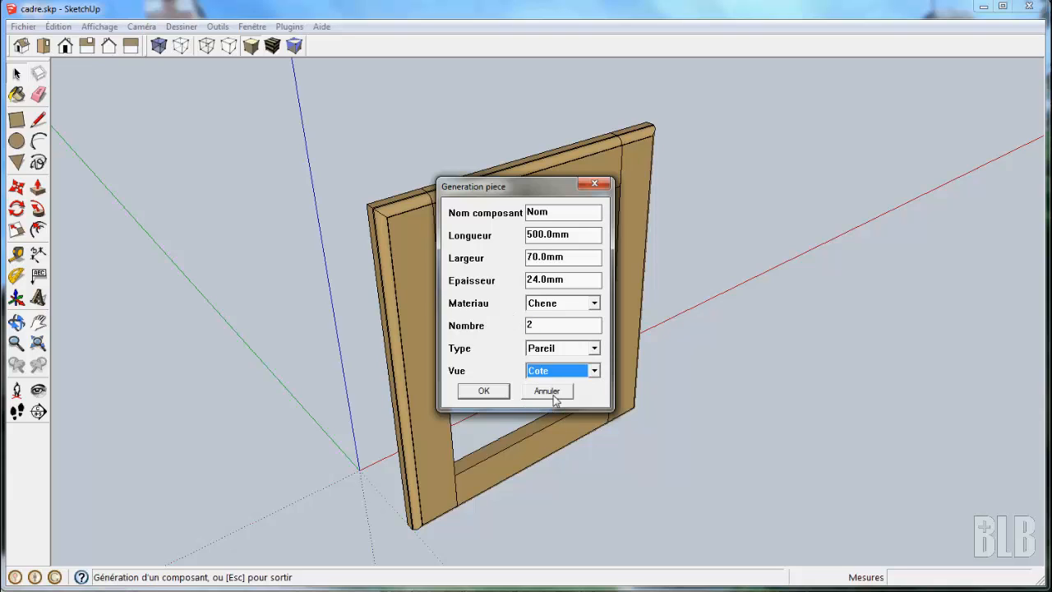
{"action": "left_click", "coordinate": [485, 394]}
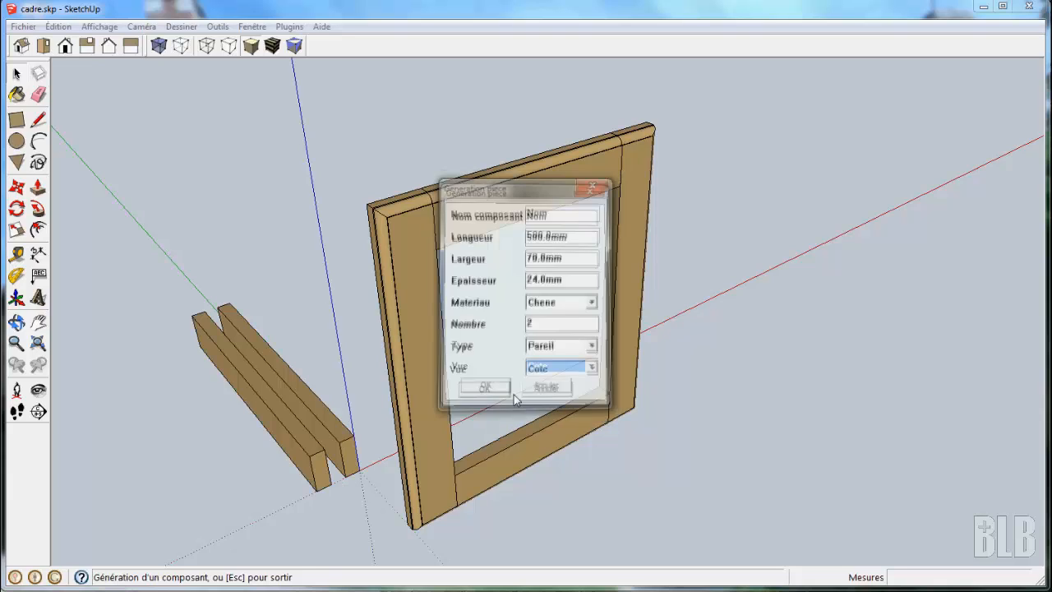
{"action": "left_click", "coordinate": [565, 395]}
Open the nearer of the two new pieces for editing and examine its top and side faces alongside the identical piece
{"action": "middle_click_drag", "start_coordinate": [865, 388], "coordinate": [164, 288]}
{"action": "middle_click_drag", "start_coordinate": [901, 414], "coordinate": [496, 490]}
{"action": "scroll", "coordinate": [636, 452], "scroll_direction": "up", "scroll_amount": 4}
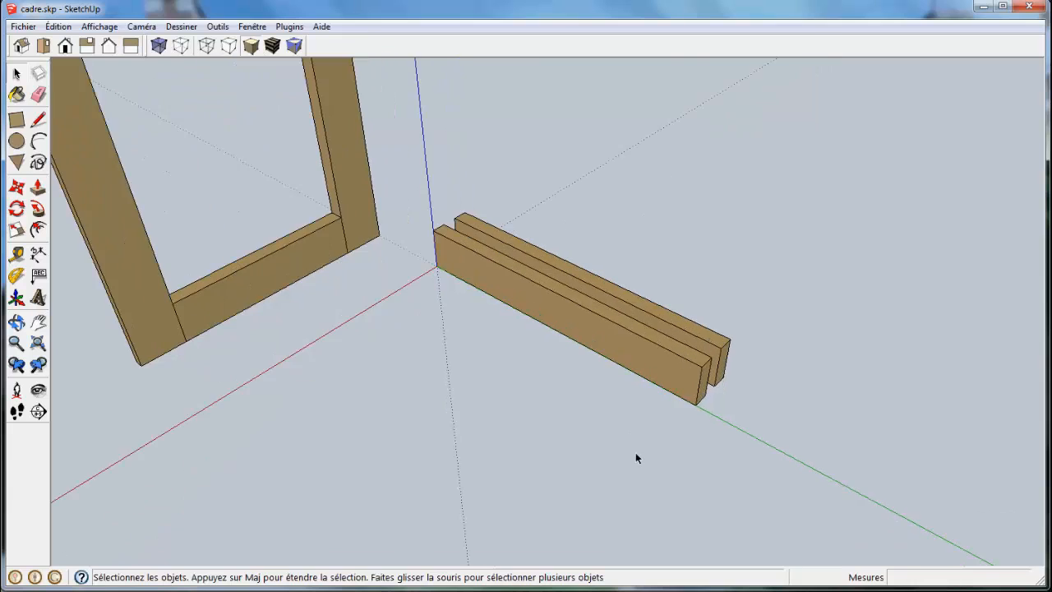
{"action": "middle_click_drag", "start_coordinate": [698, 425], "coordinate": [594, 411]}
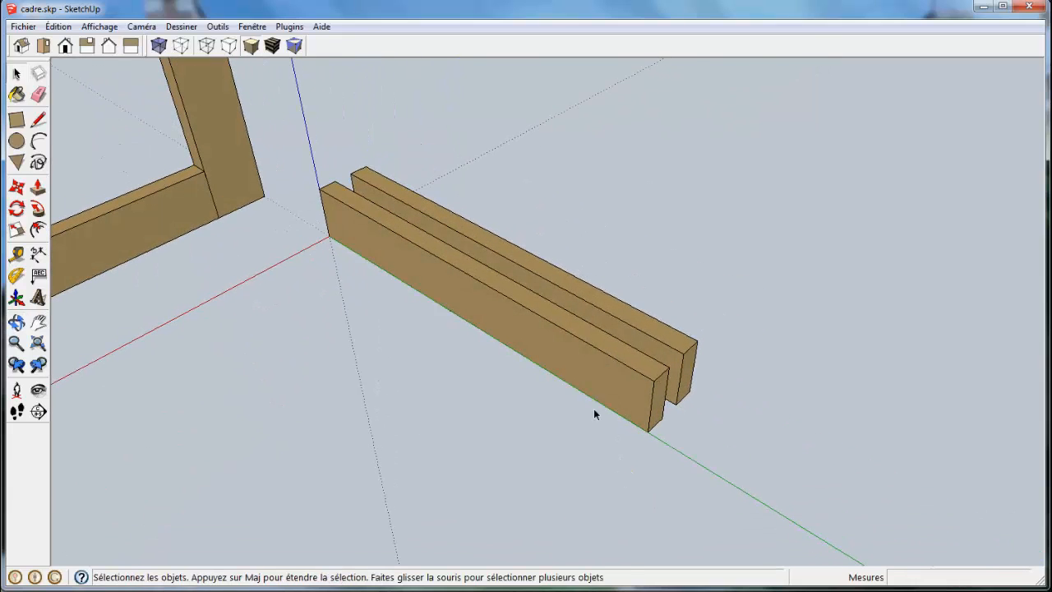
{"action": "double_click", "coordinate": [590, 372]}
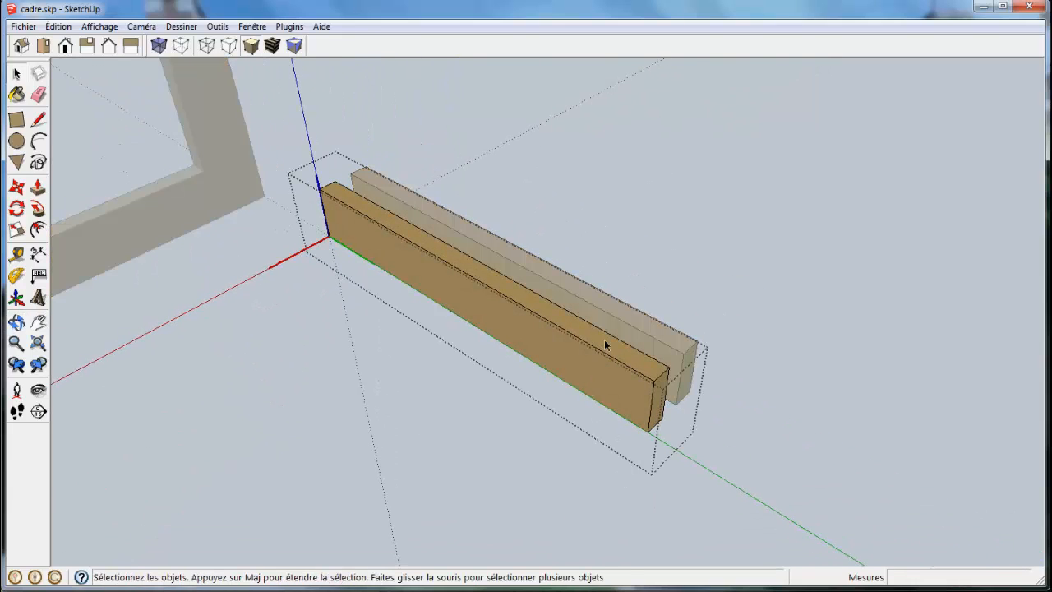
{"action": "left_click", "coordinate": [605, 340]}
{"action": "middle_click_drag", "start_coordinate": [845, 297], "coordinate": [632, 416]}
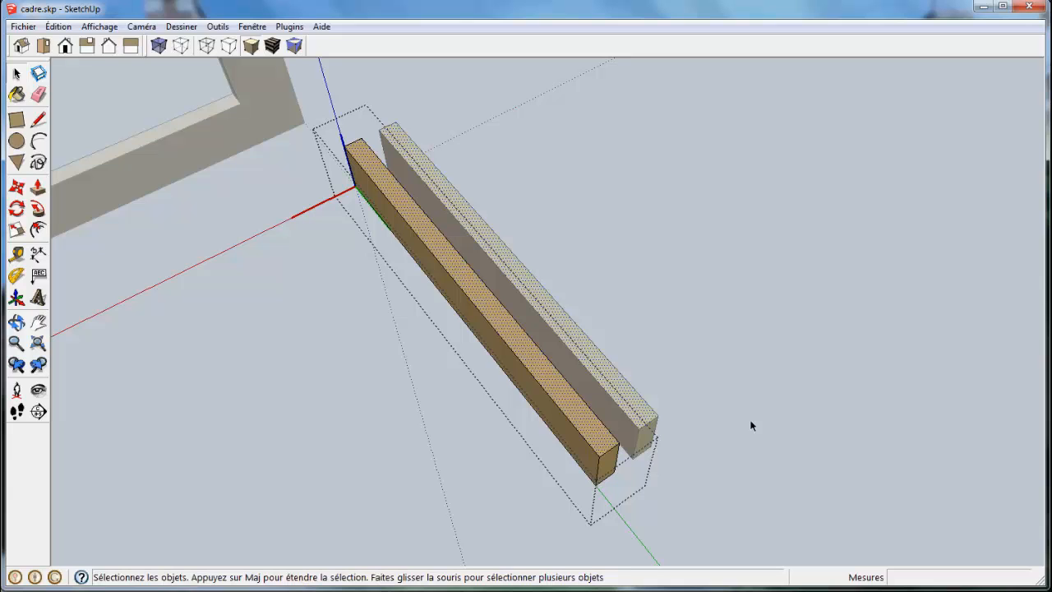
{"action": "middle_click_drag", "start_coordinate": [824, 426], "coordinate": [433, 397]}
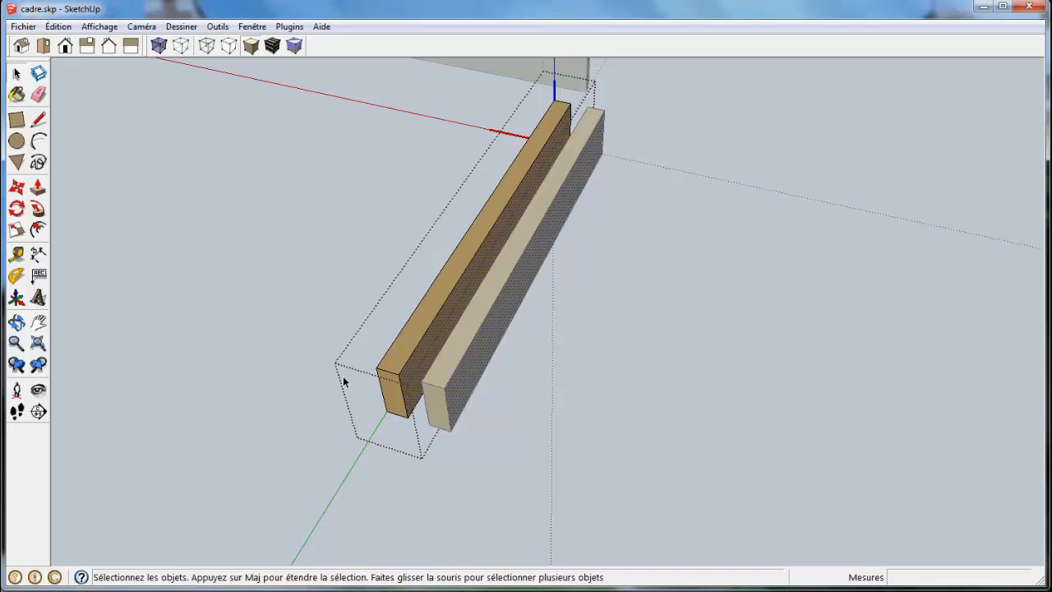
Leave the editing of the nearer oak piece and delete that piece, keeping only its identical neighbour
{"action": "middle_click_drag", "start_coordinate": [343, 376], "coordinate": [863, 396]}
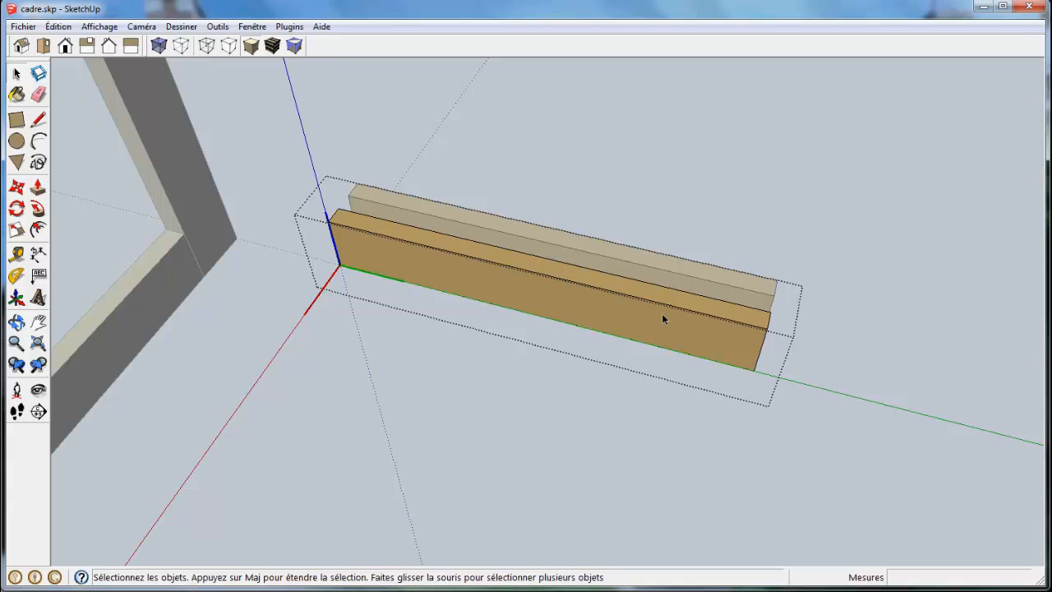
{"action": "left_click", "coordinate": [578, 472]}
{"action": "middle_click_drag", "start_coordinate": [833, 402], "coordinate": [652, 389]}
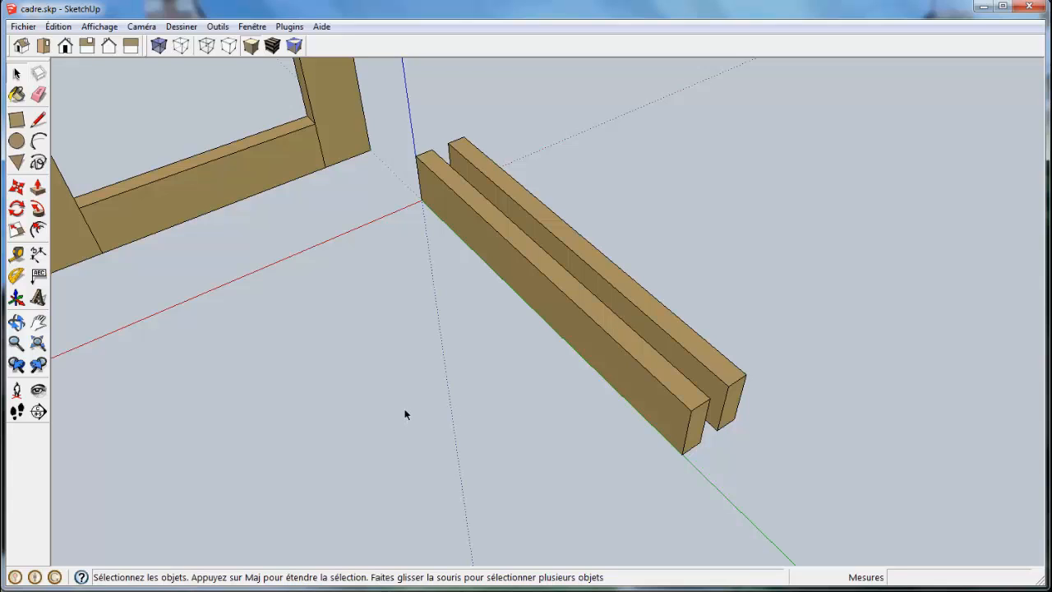
{"action": "scroll", "coordinate": [405, 414], "scroll_direction": "up", "scroll_amount": 1}
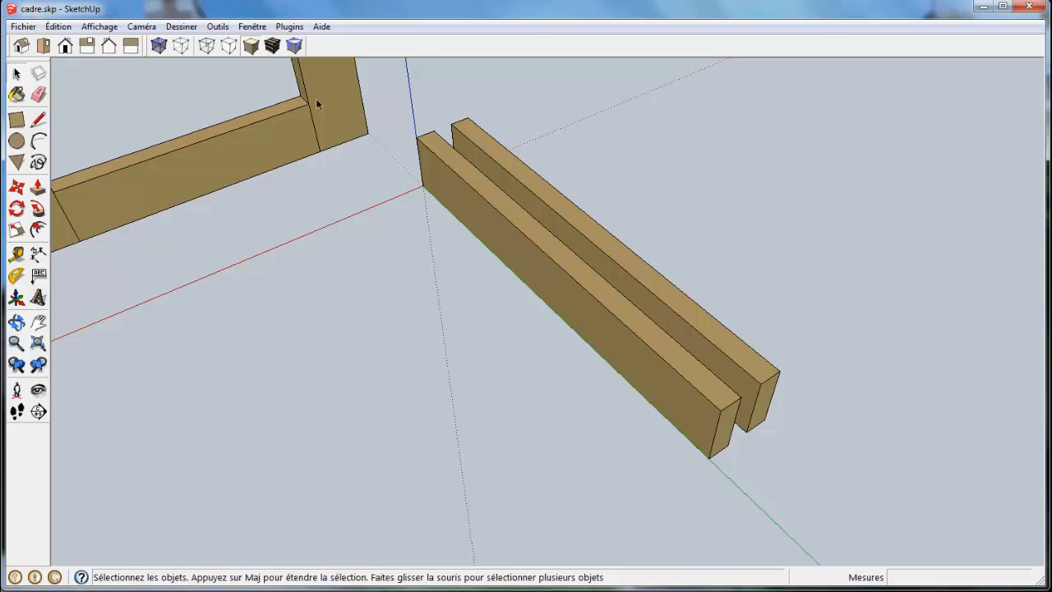
{"action": "left_click", "coordinate": [627, 343]}
{"action": "key", "text": "Delete"}
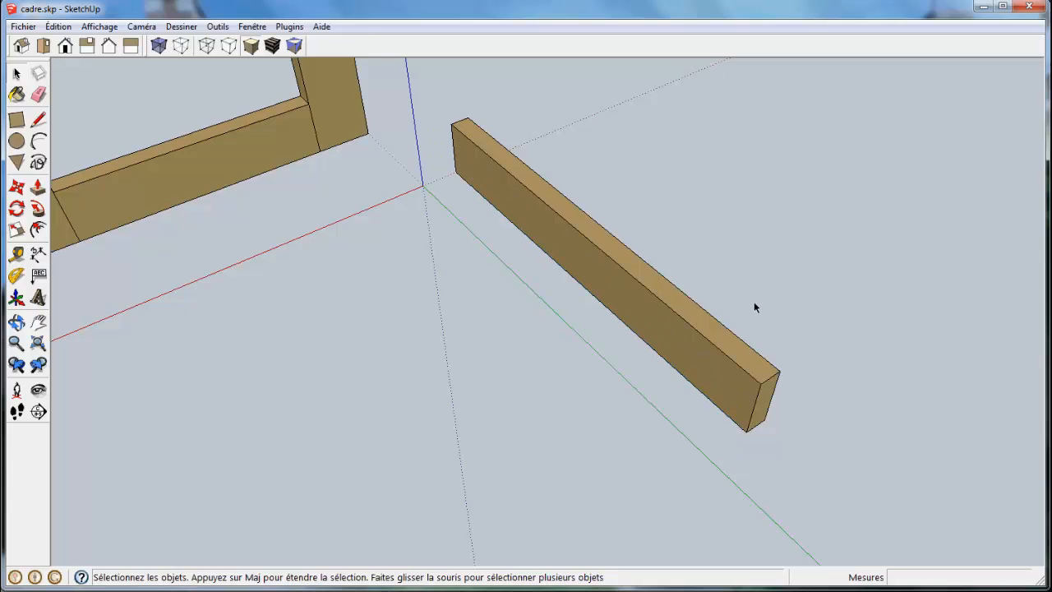
Machine a CCR_10 contour moulding with machining set to Bas along the remaining piece's upper front edge, without starting another machining
{"action": "middle_click_drag", "start_coordinate": [754, 301], "coordinate": [721, 365]}
{"action": "left_click", "coordinate": [736, 344]}
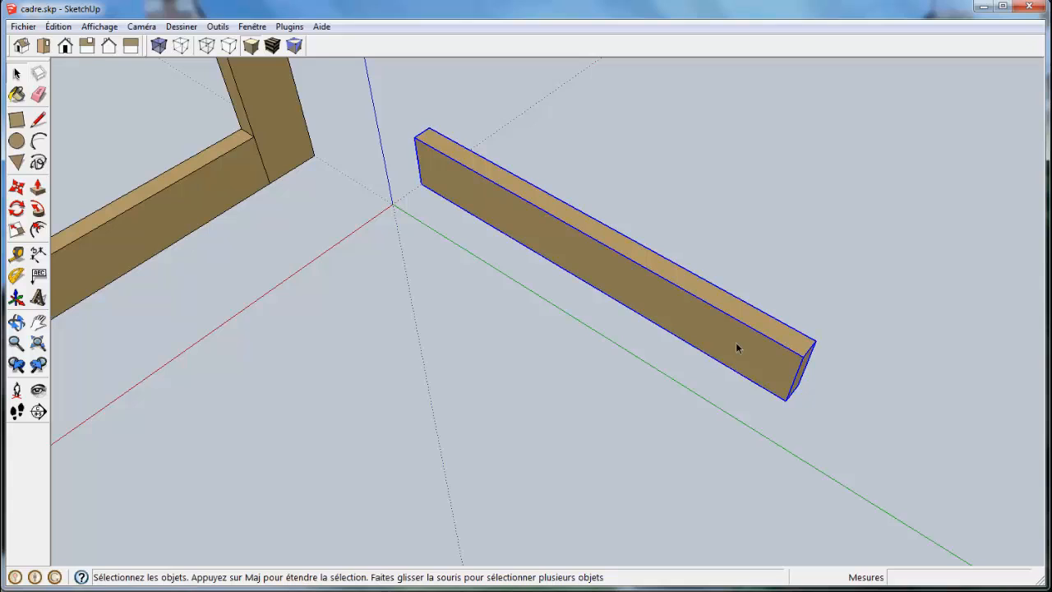
{"action": "left_click", "coordinate": [182, 26]}
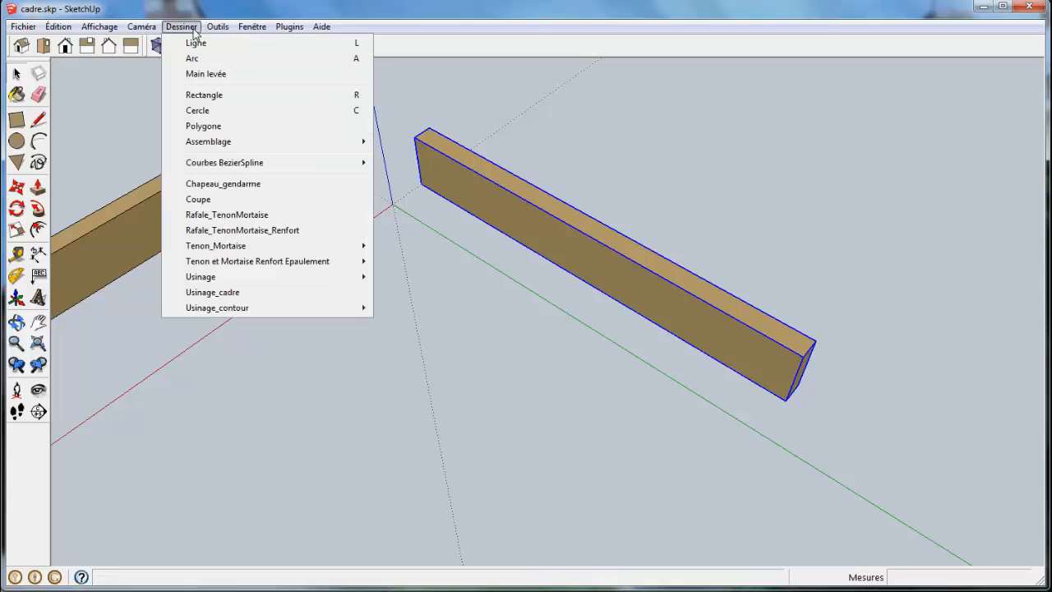
{"action": "mouse_move", "coordinate": [220, 310]}
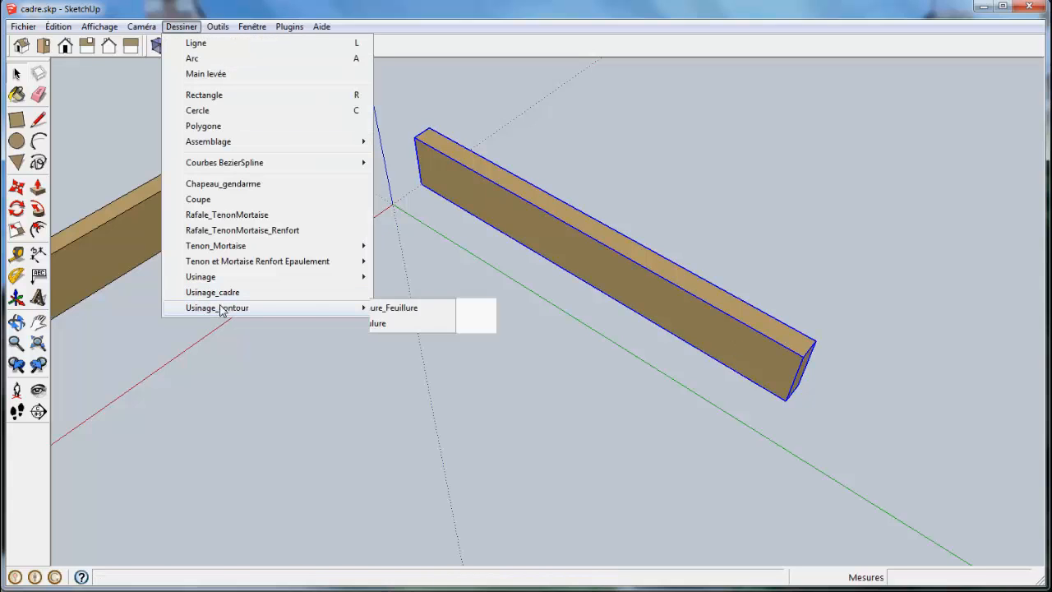
{"action": "left_click", "coordinate": [425, 324]}
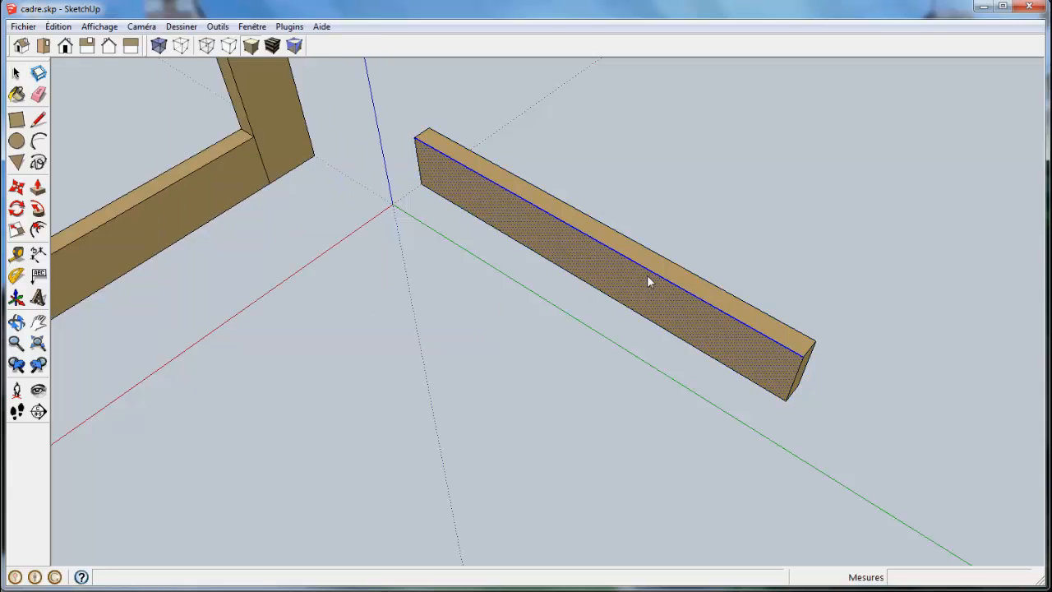
{"action": "left_click", "coordinate": [647, 275]}
{"action": "left_click", "coordinate": [491, 323]}
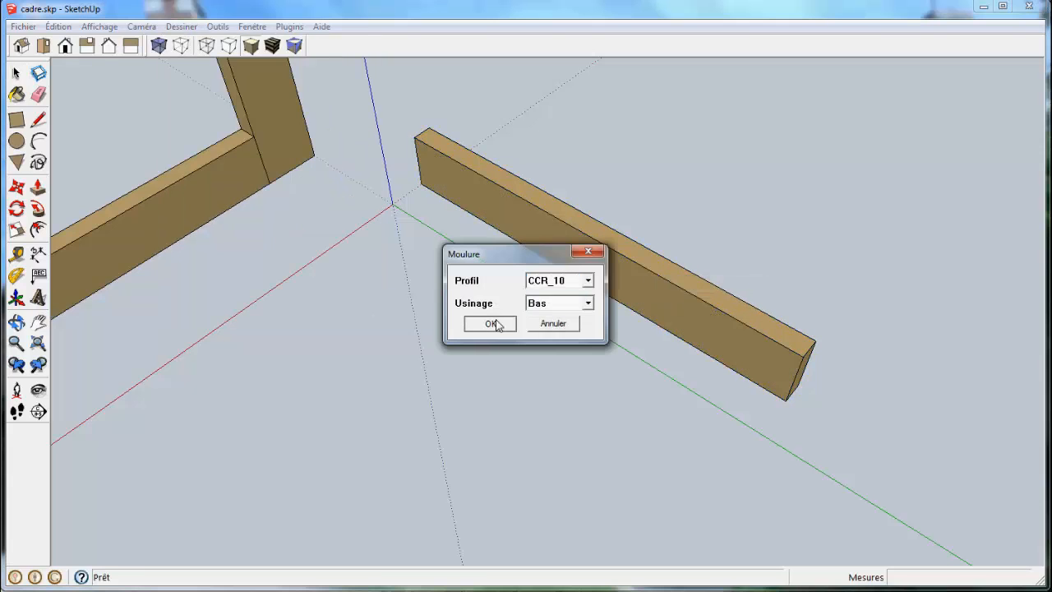
{"action": "left_click", "coordinate": [589, 336]}
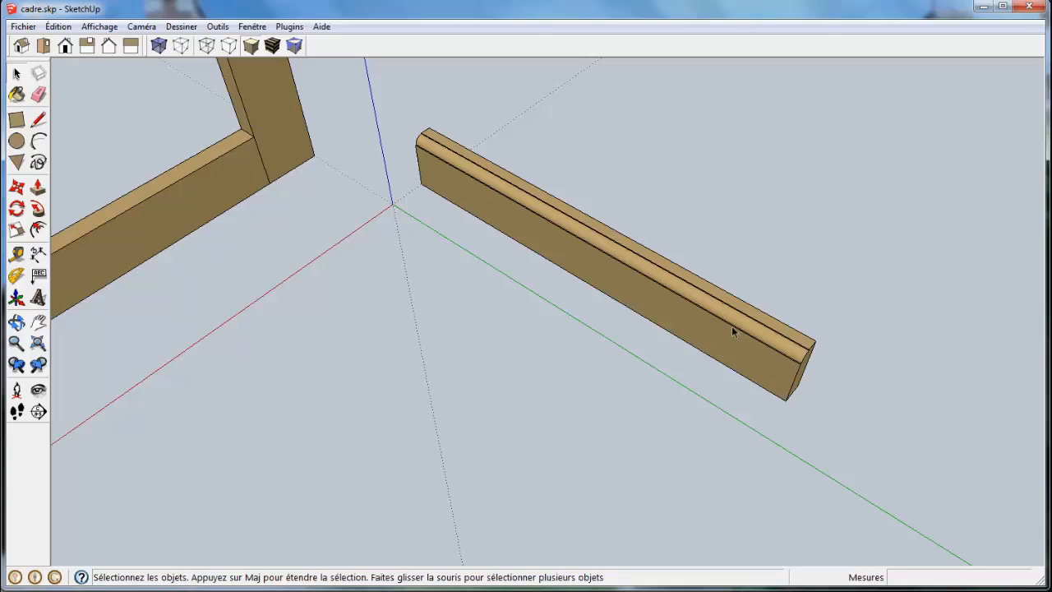
Copy the moulded piece by its lower front corner, placing the copy about 196 mm in front of the original
{"action": "key", "text": "m"}
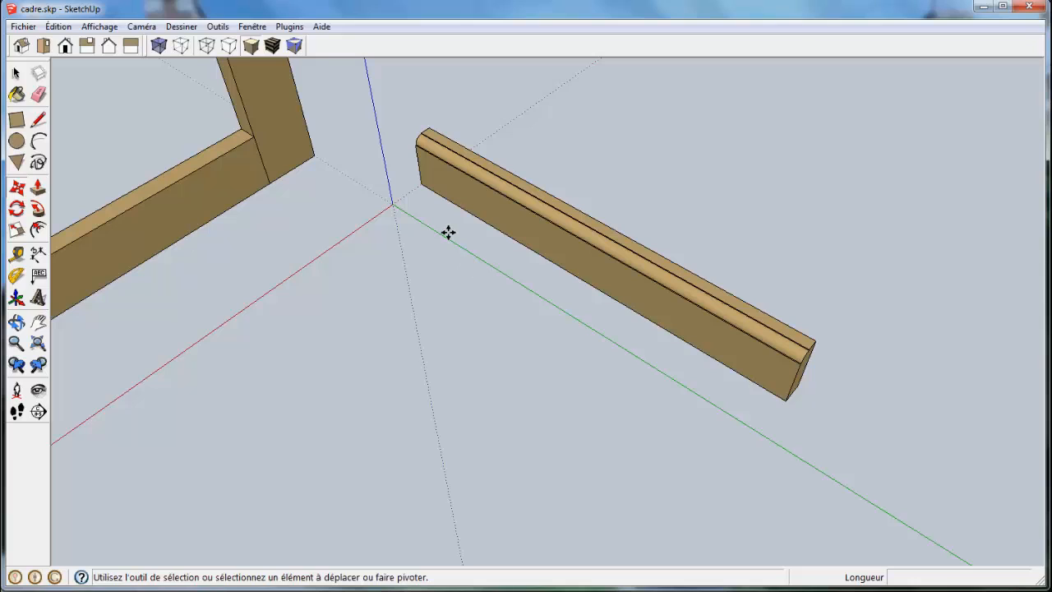
{"action": "left_click", "coordinate": [419, 183]}
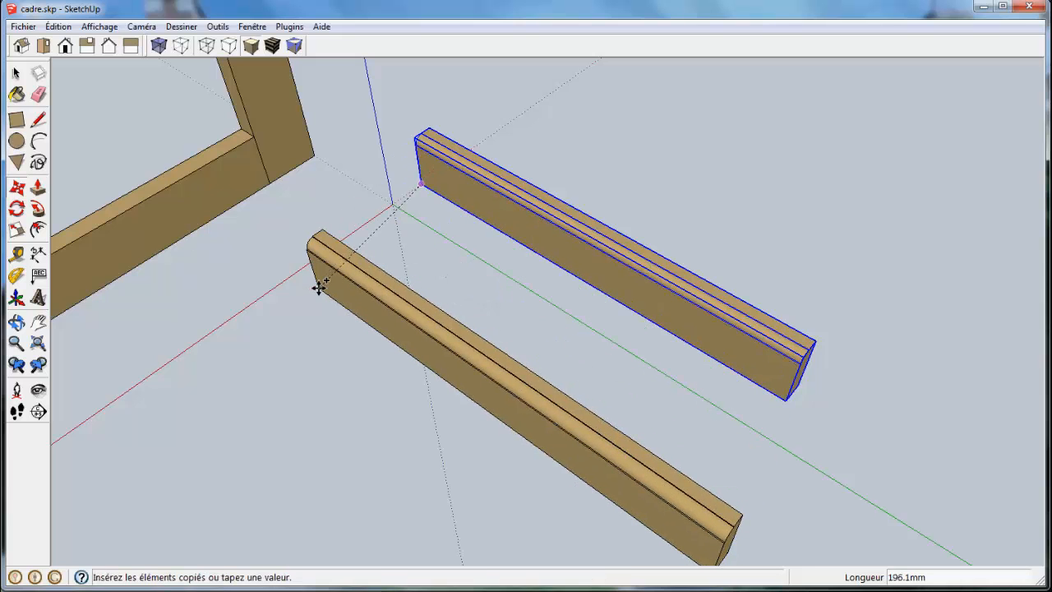
{"action": "left_click", "coordinate": [319, 287]}
Examine the moulding and end profile of the original piece up close and compare them with the copy
{"action": "middle_click_drag", "start_coordinate": [216, 315], "coordinate": [428, 319]}
{"action": "left_click_drag", "start_coordinate": [240, 302], "coordinate": [136, 279]}
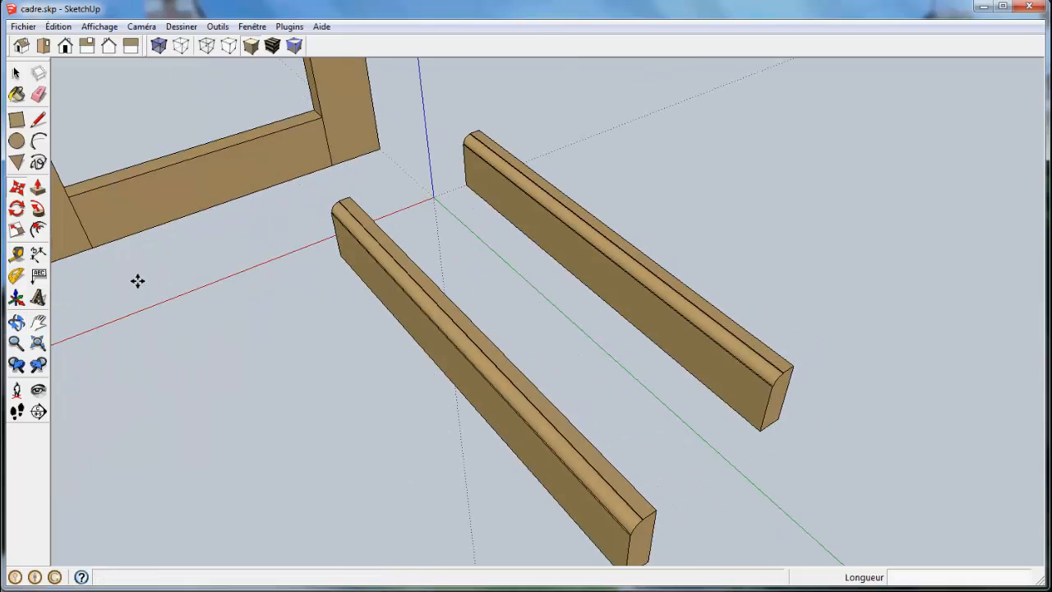
{"action": "key", "text": "m"}
{"action": "scroll", "coordinate": [813, 435], "scroll_direction": "up", "scroll_amount": 5}
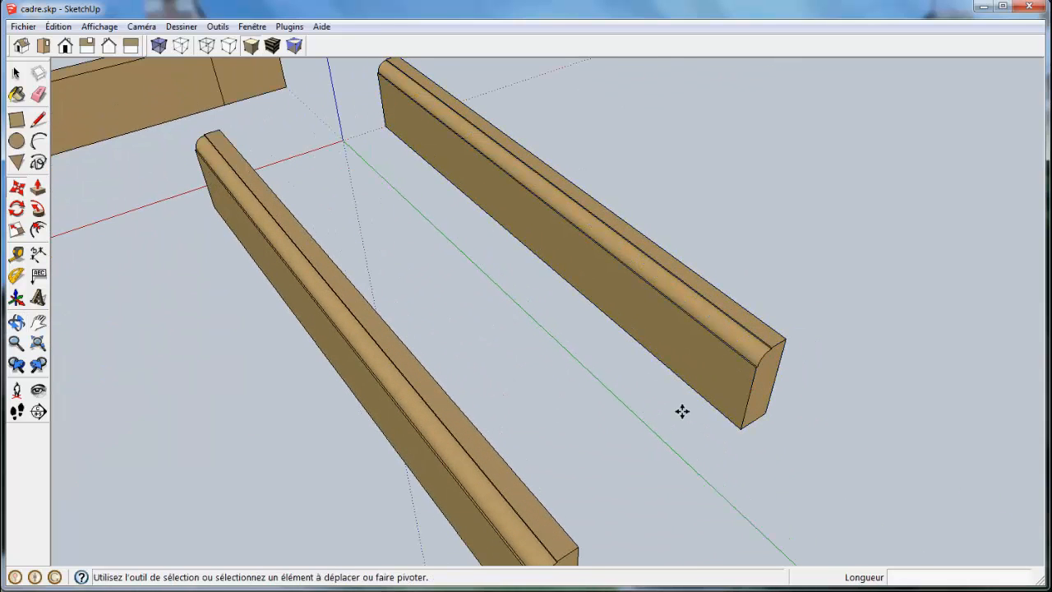
{"action": "scroll", "coordinate": [768, 413], "scroll_direction": "up", "scroll_amount": 5}
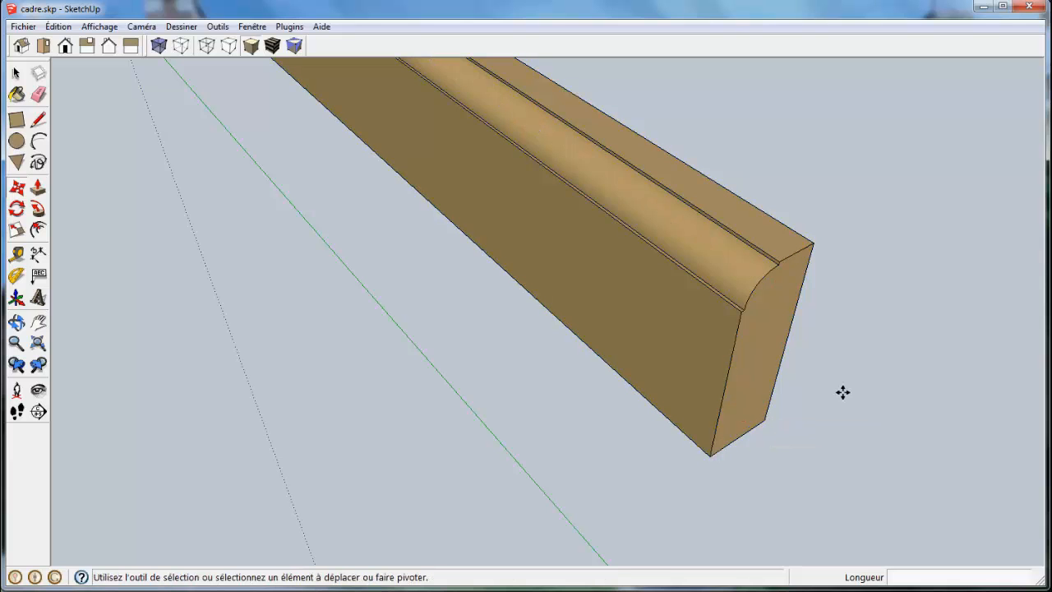
{"action": "scroll", "coordinate": [843, 397], "scroll_direction": "down", "scroll_amount": 2}
{"action": "scroll", "coordinate": [844, 398], "scroll_direction": "down", "scroll_amount": 5}
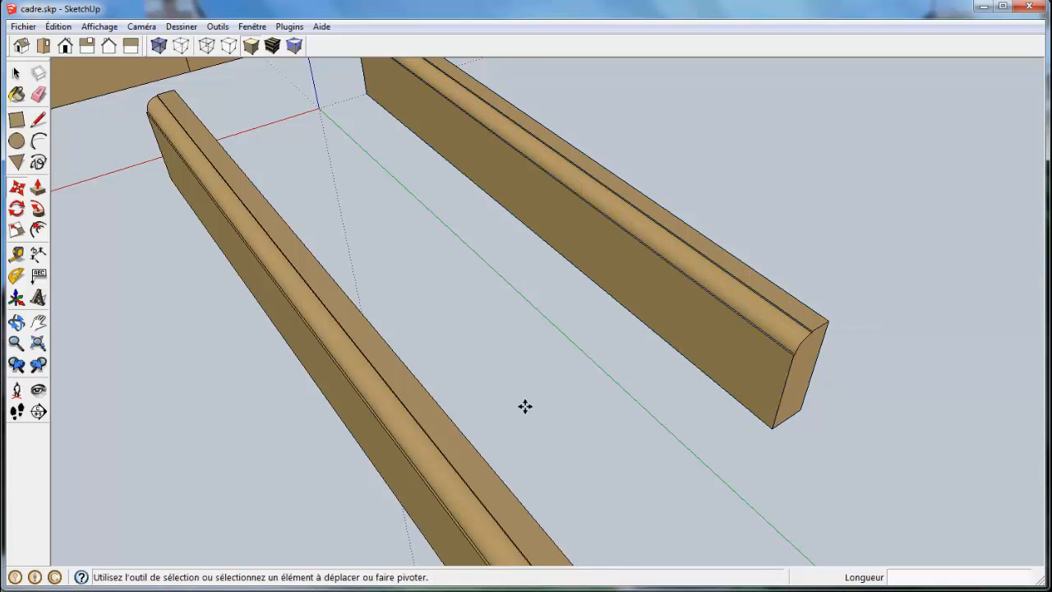
{"action": "scroll", "coordinate": [524, 406], "scroll_direction": "down", "scroll_amount": 3}
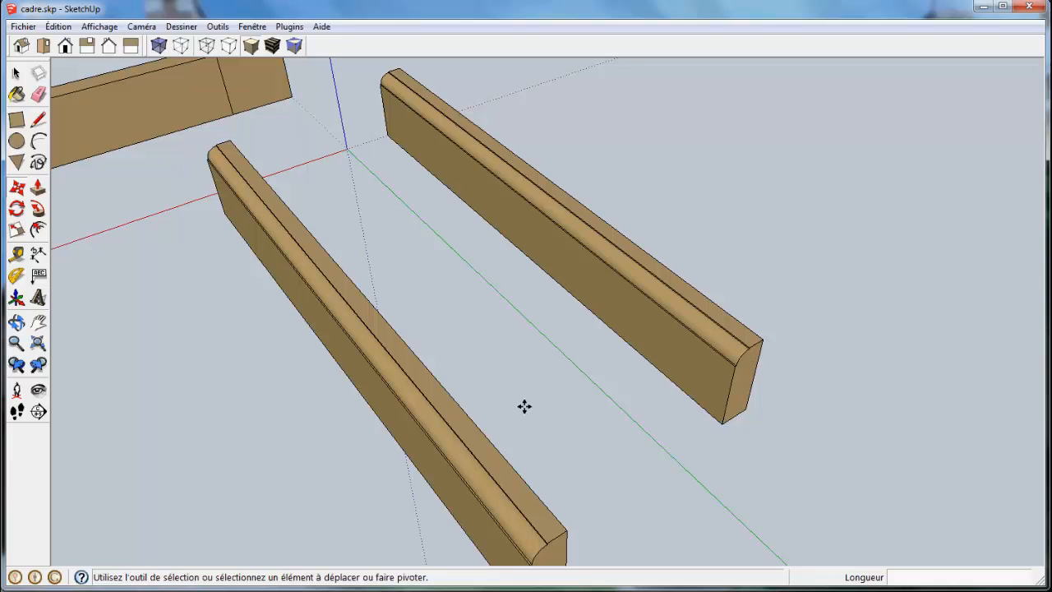
{"action": "scroll", "coordinate": [557, 380], "scroll_direction": "down", "scroll_amount": 2}
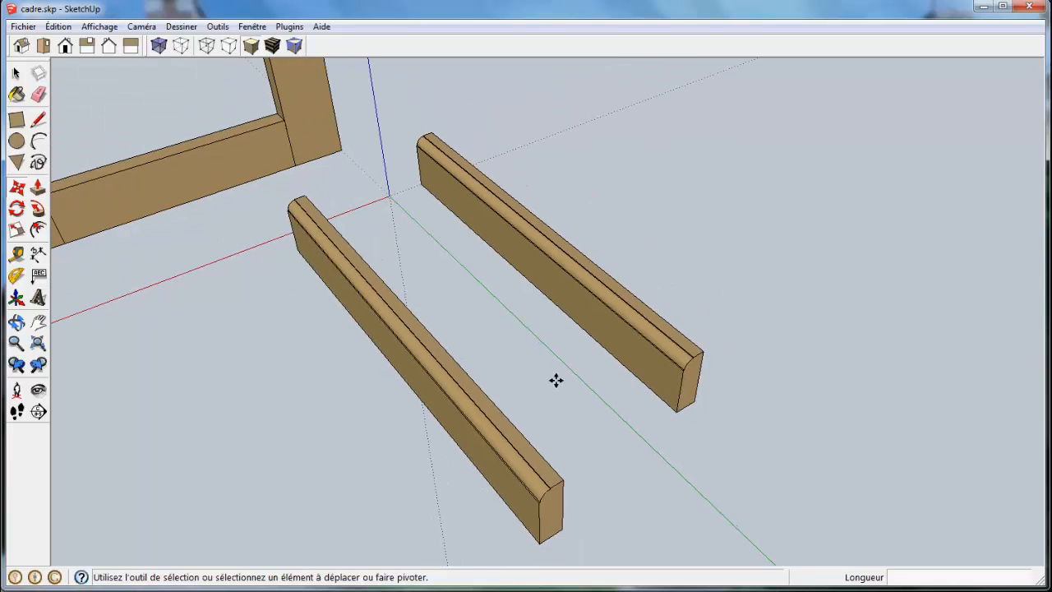